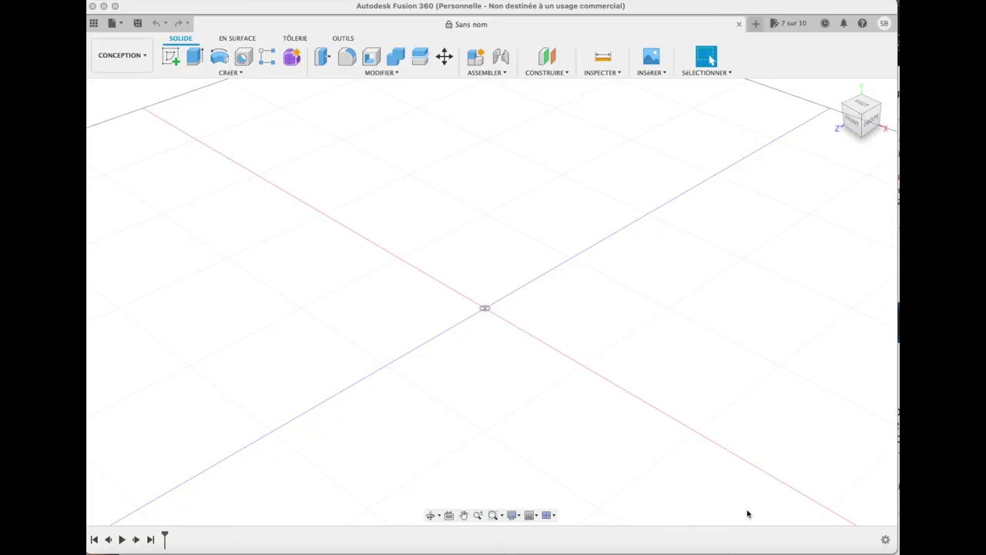
Create a sketch on the front origin plane and view it face-on
click(562, 305)
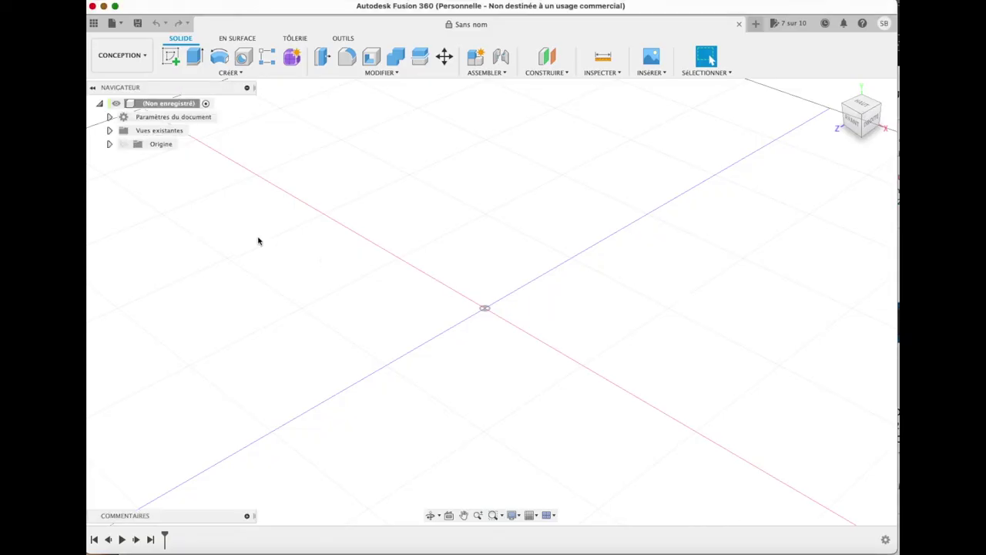
click(172, 58)
click(513, 303)
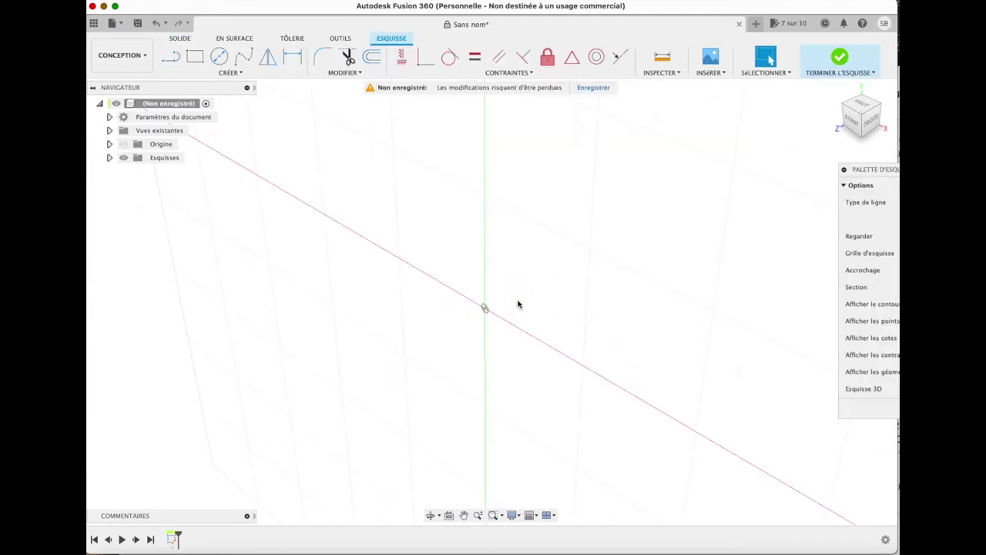
drag(875, 171, 717, 155)
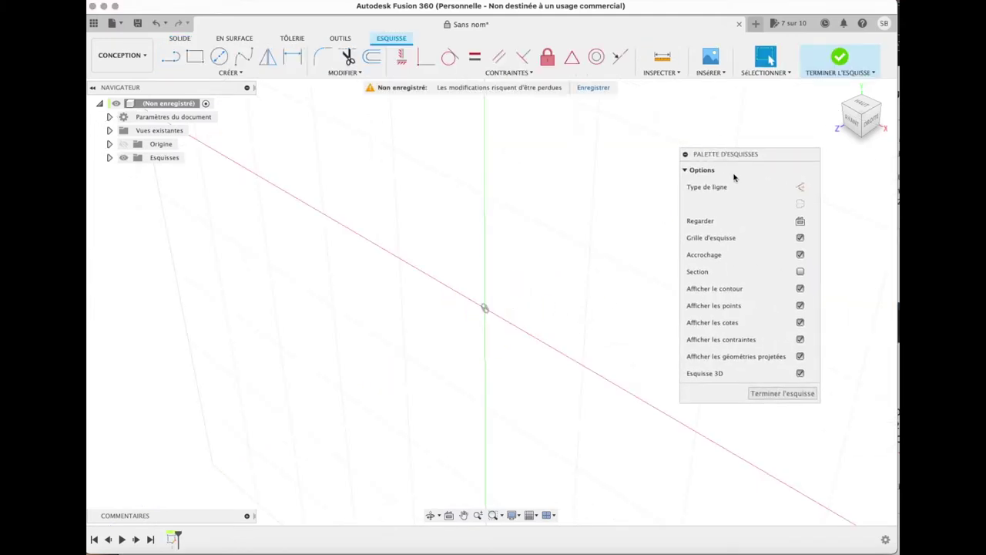
click(802, 219)
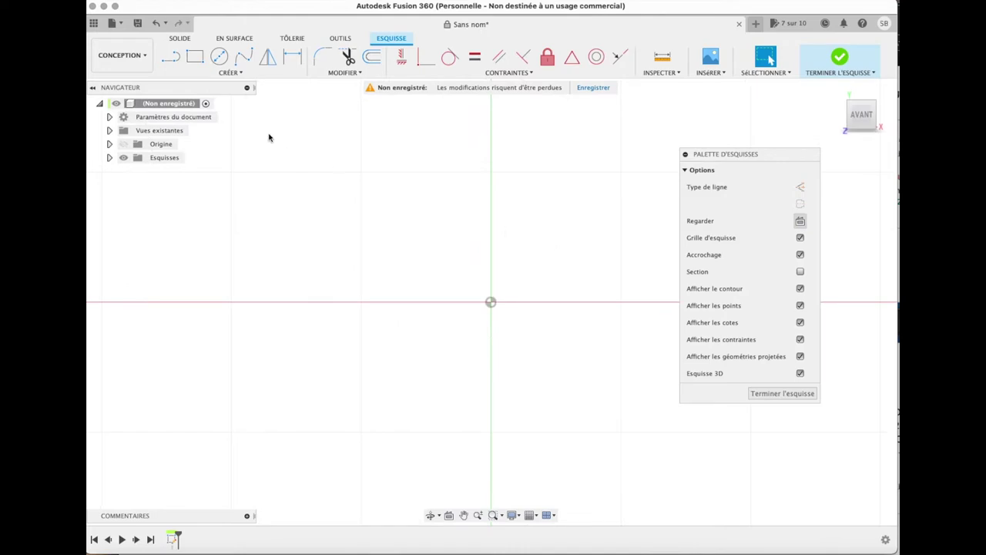
Add a sketch text frame spanning two corners around the origin, holding placeholder text
click(227, 74)
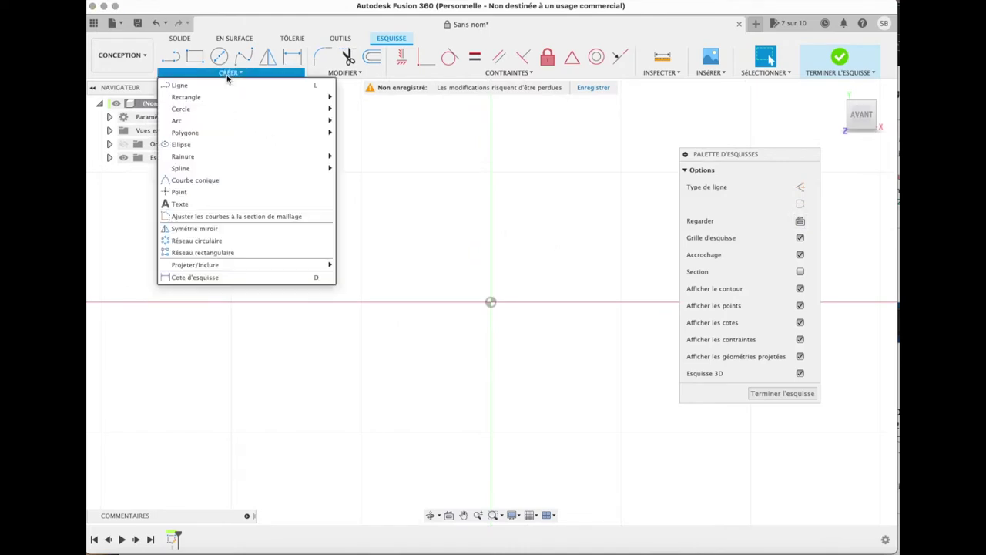
click(195, 204)
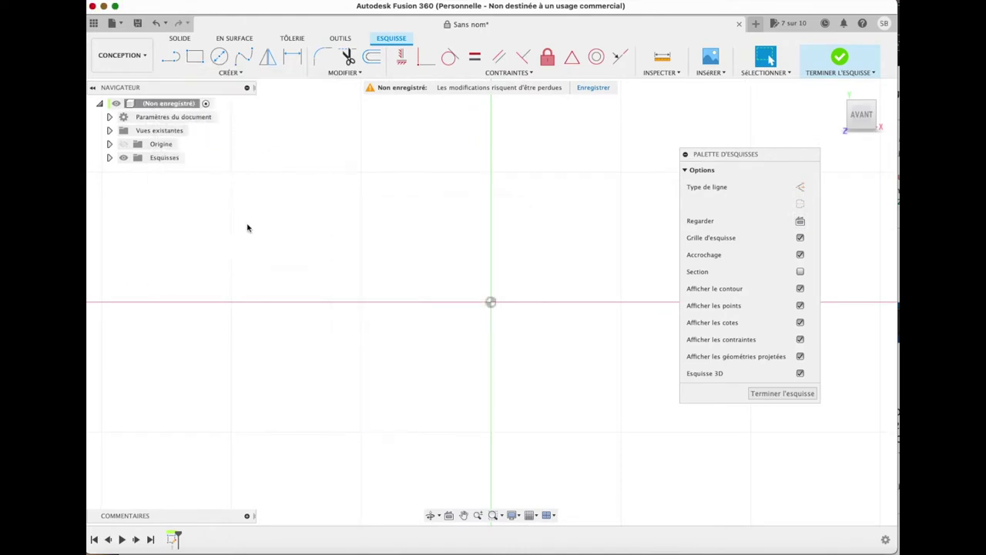
click(362, 175)
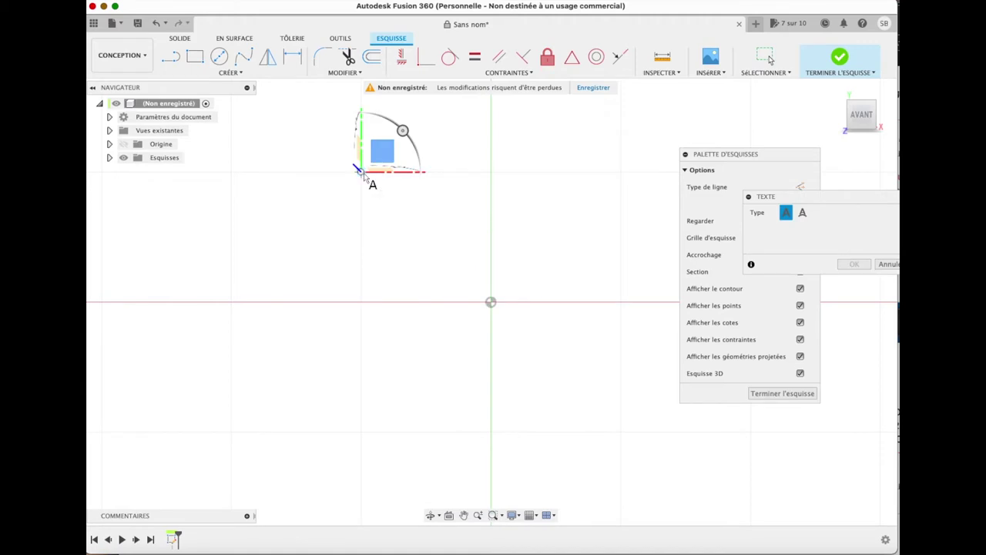
click(621, 432)
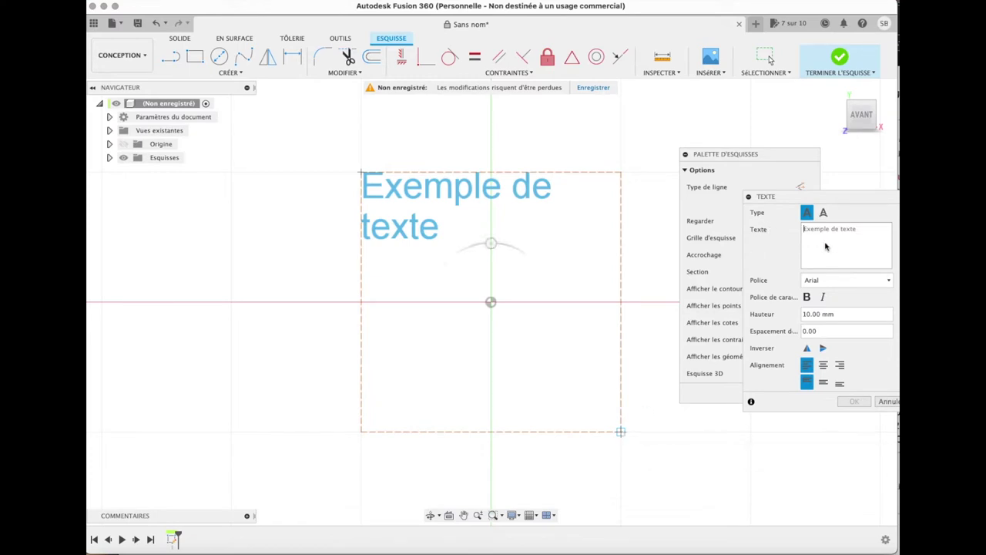
Change the sketch text to 'SB', make it bold, and set the font to Bodoni 72
text(SB)
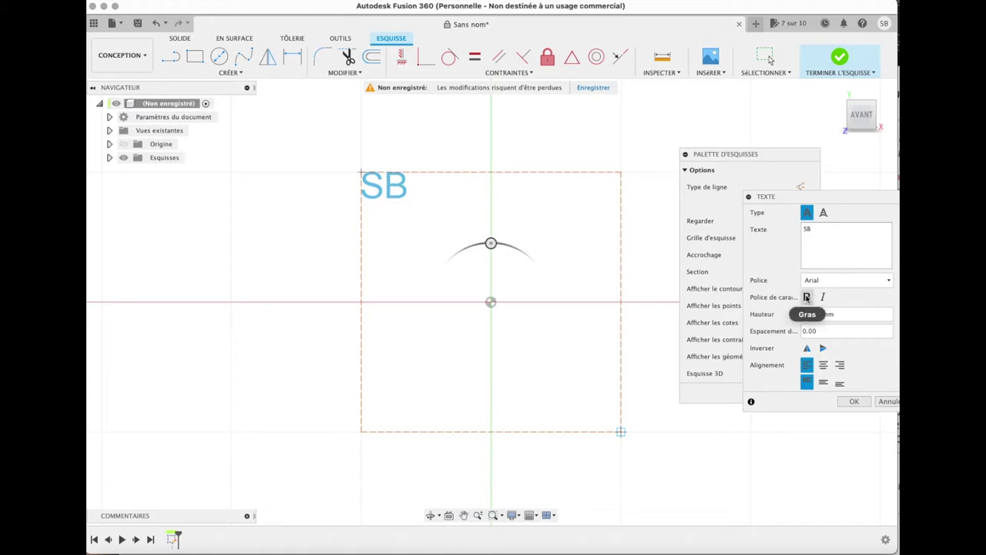
click(807, 297)
click(847, 280)
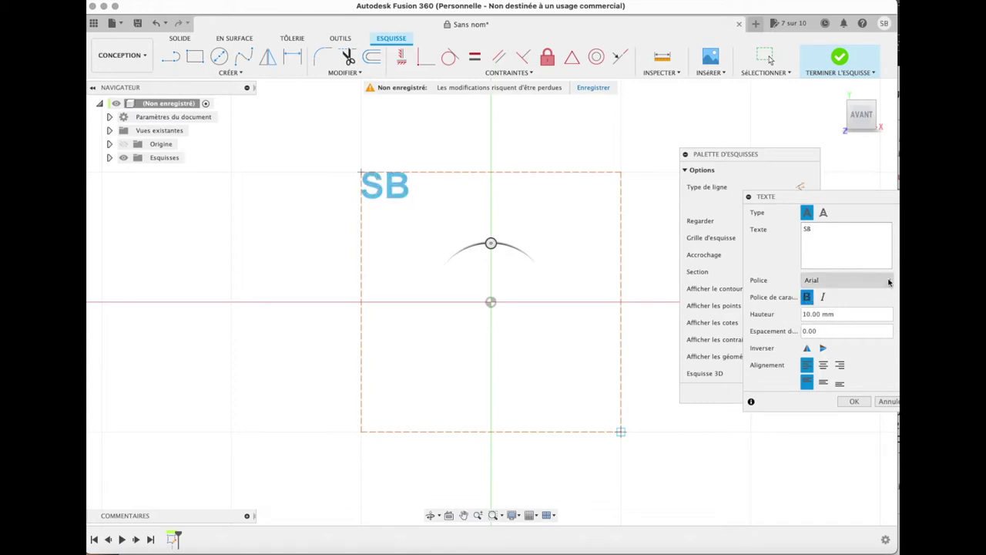
scroll(846, 316, down, 2)
scroll(846, 316, down, 1)
scroll(846, 316, down, 1)
scroll(846, 316, down, 1)
scroll(846, 316, down, 1)
scroll(845, 316, down, 2)
scroll(846, 315, down, 1)
scroll(846, 315, up, 1)
scroll(846, 316, up, 1)
scroll(846, 316, down, 2)
scroll(846, 316, down, 2)
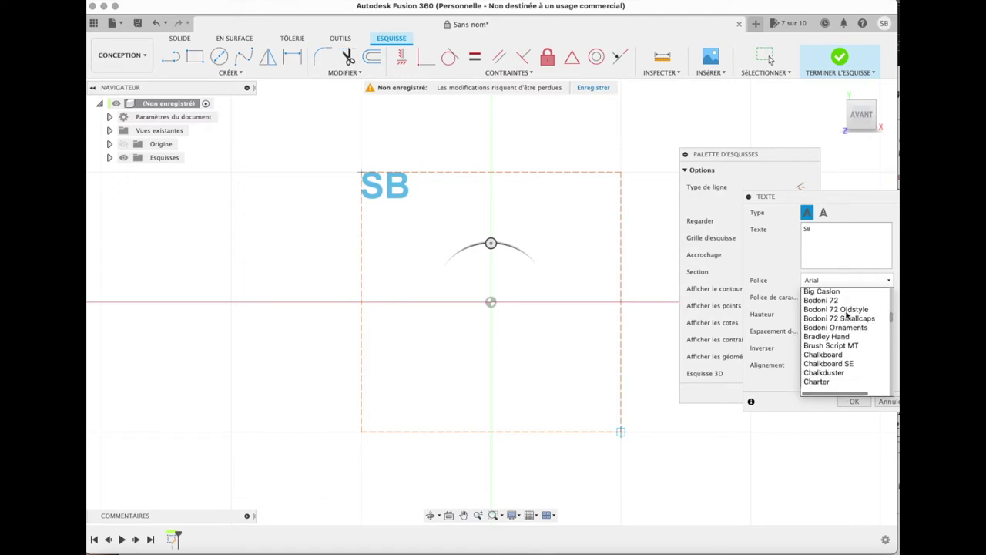
scroll(846, 316, up, 1)
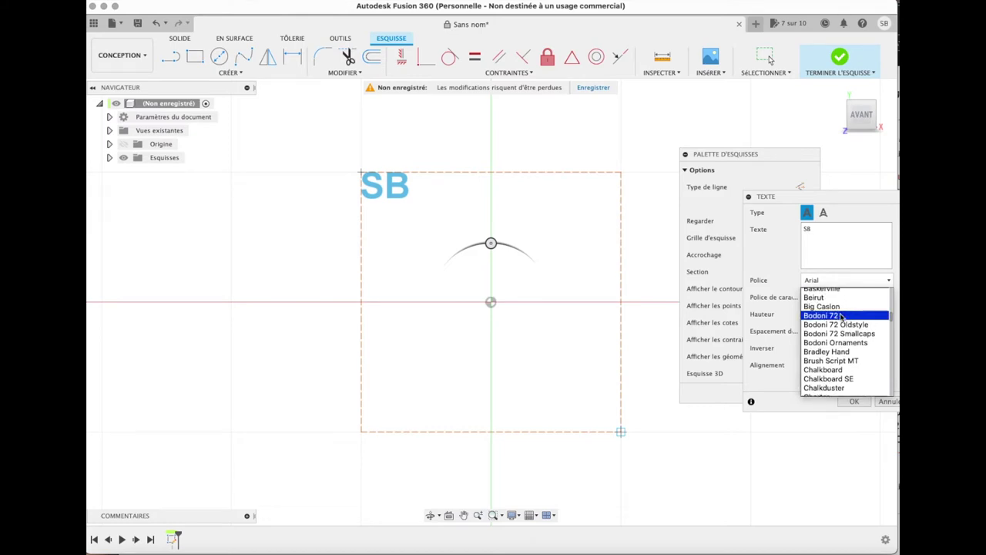
click(841, 316)
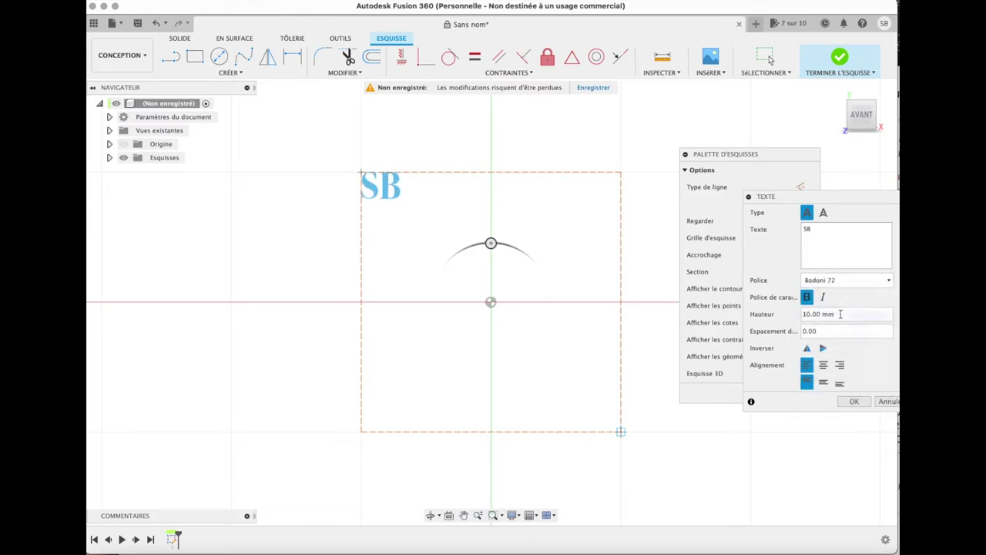
click(862, 282)
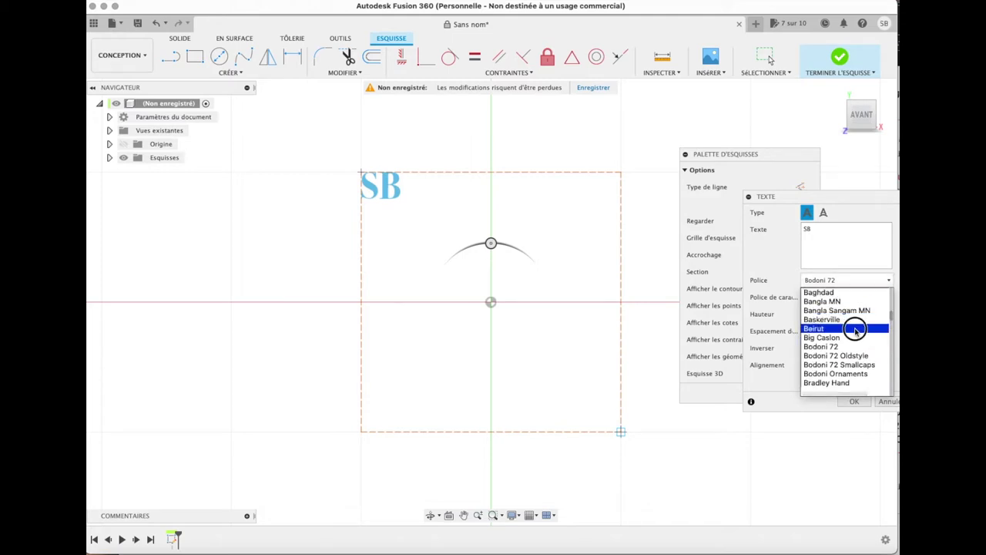
Try the Beirut and Big Caslon fonts on the SB text
click(863, 324)
click(886, 282)
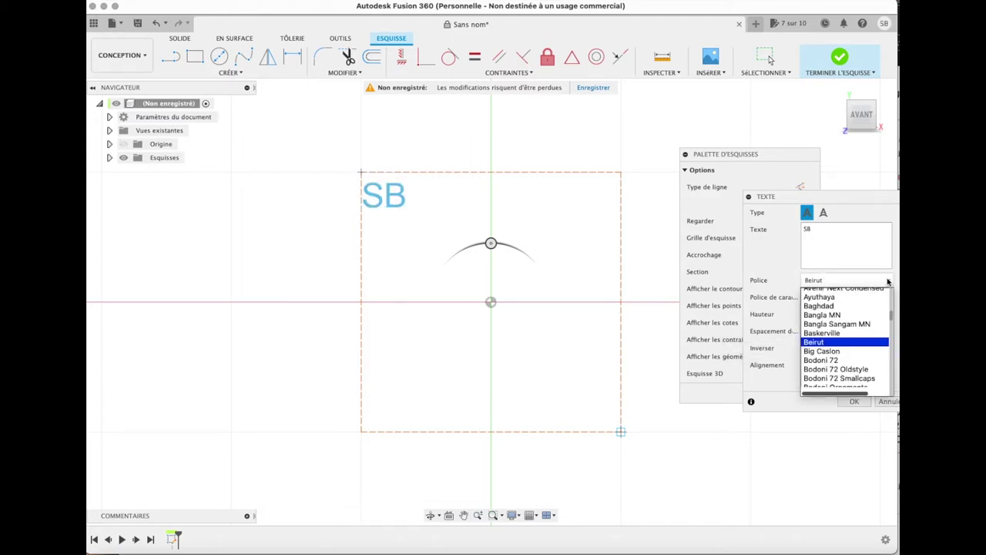
scroll(862, 320, down, 3)
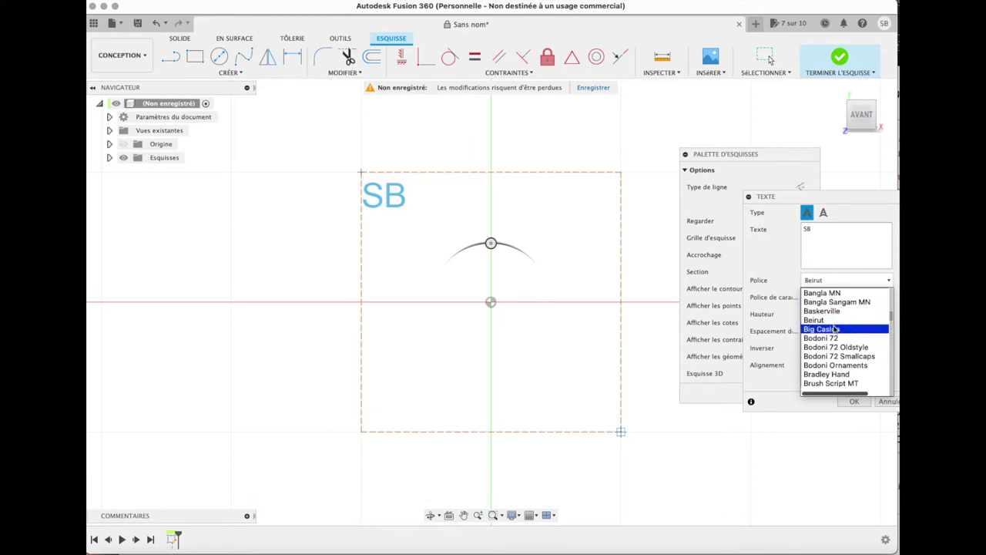
click(832, 325)
Set the SB text font to Baskerville and commit the text
click(867, 280)
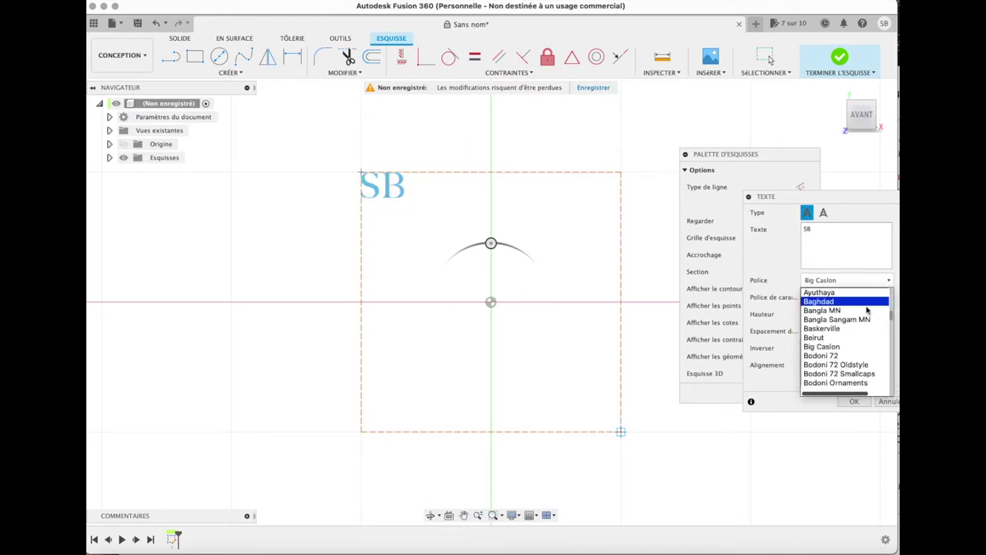
scroll(864, 351, down, 2)
scroll(864, 350, down, 2)
scroll(864, 350, up, 2)
scroll(864, 350, up, 3)
scroll(864, 350, down, 2)
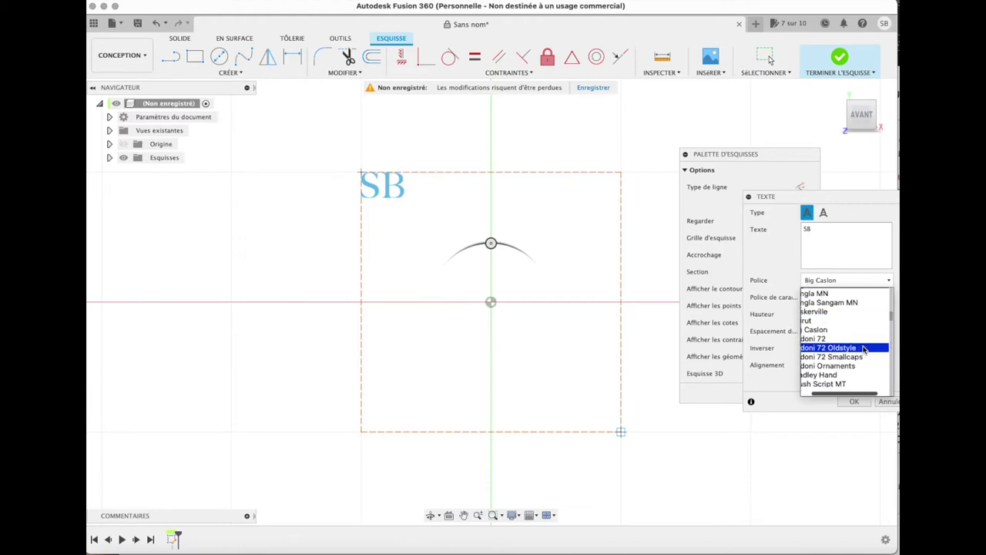
scroll(865, 350, up, 3)
scroll(864, 351, down, 2)
scroll(864, 351, down, 1)
click(835, 327)
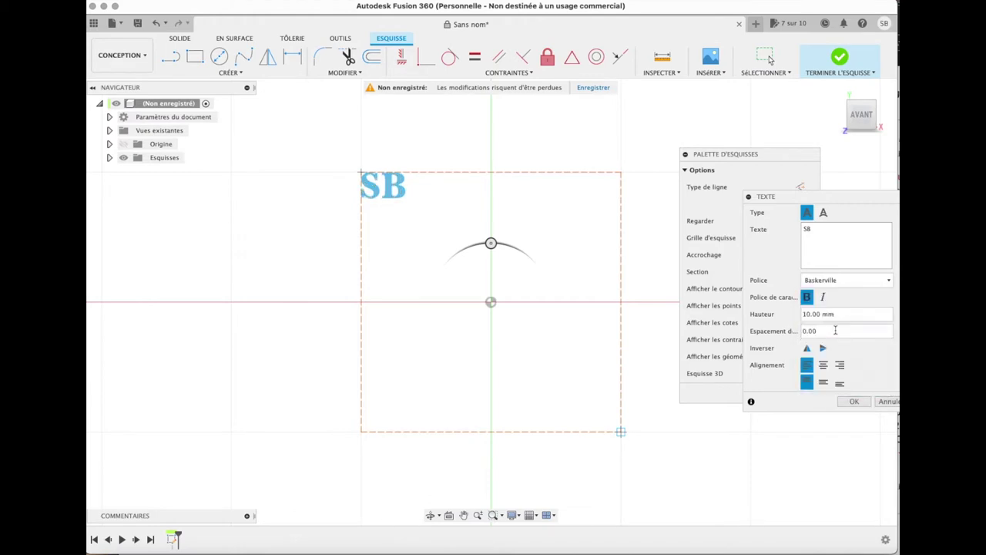
click(853, 401)
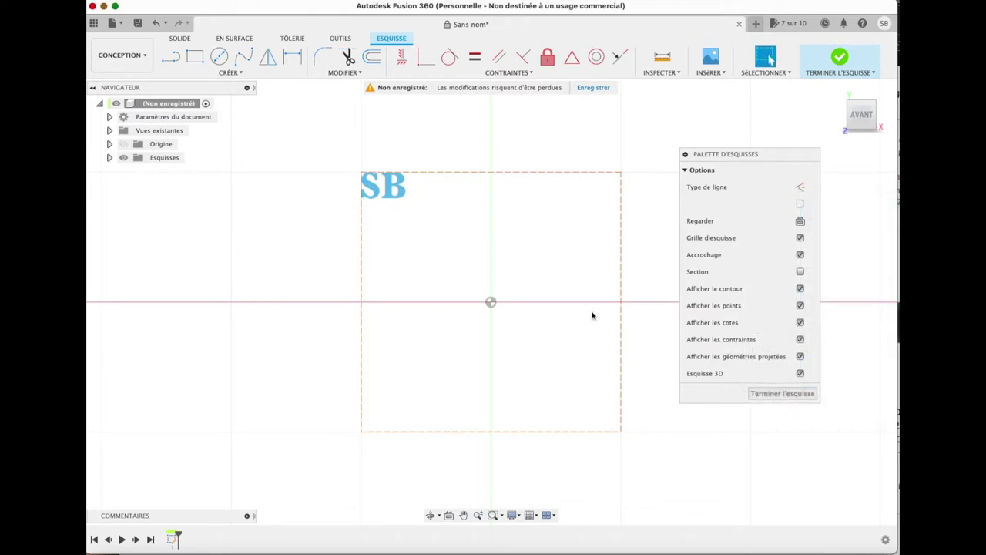
click(401, 196)
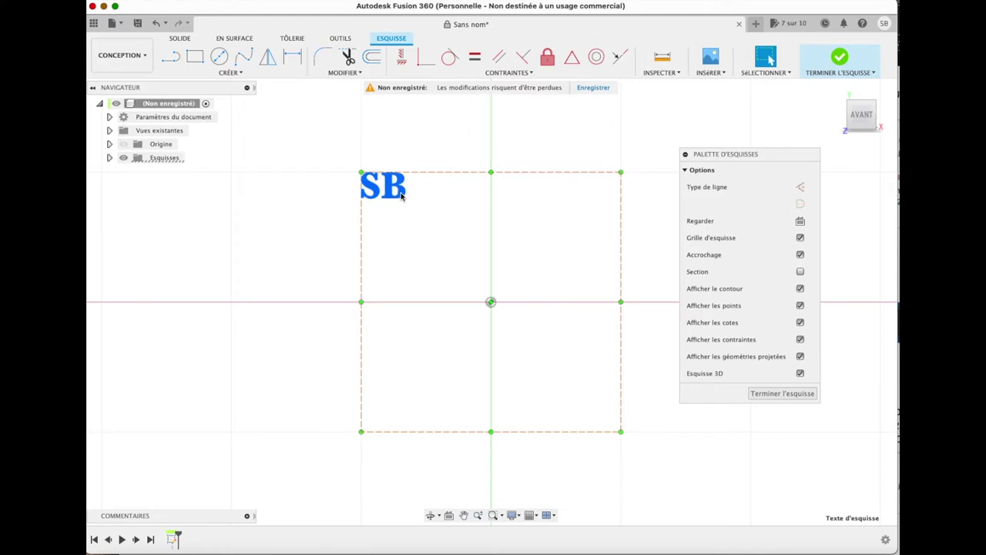
Extrude the SB text 4 mm into a new solid body, then return to Home view
key(e)
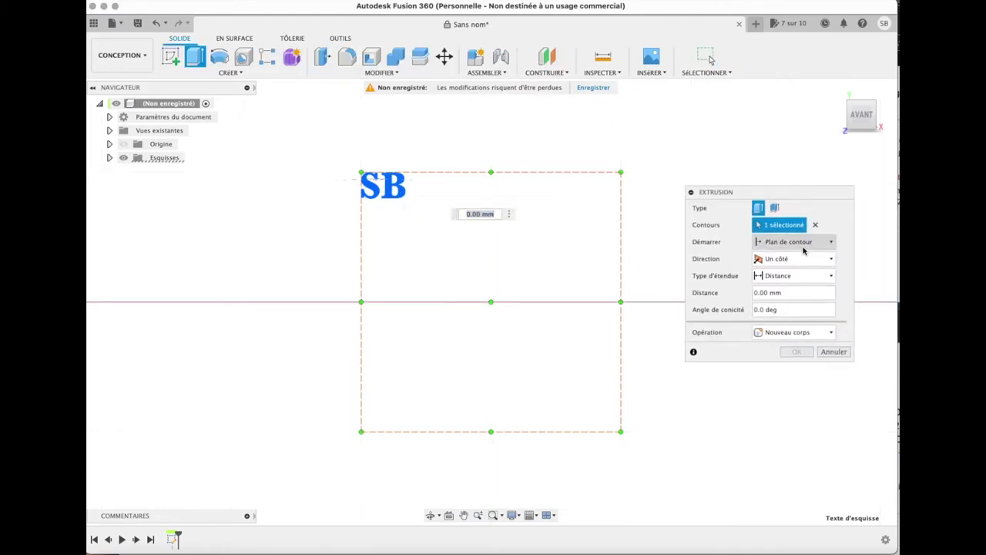
click(842, 293)
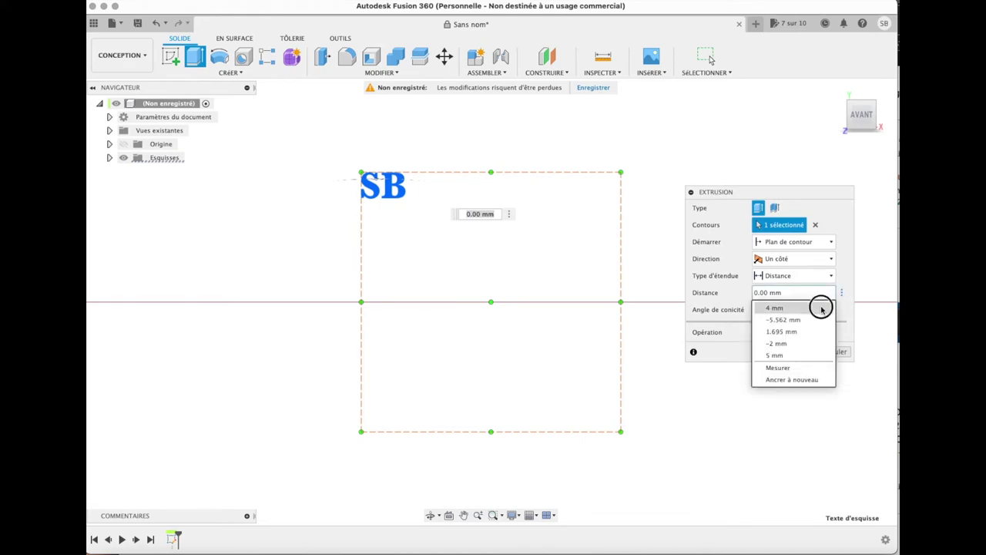
click(821, 307)
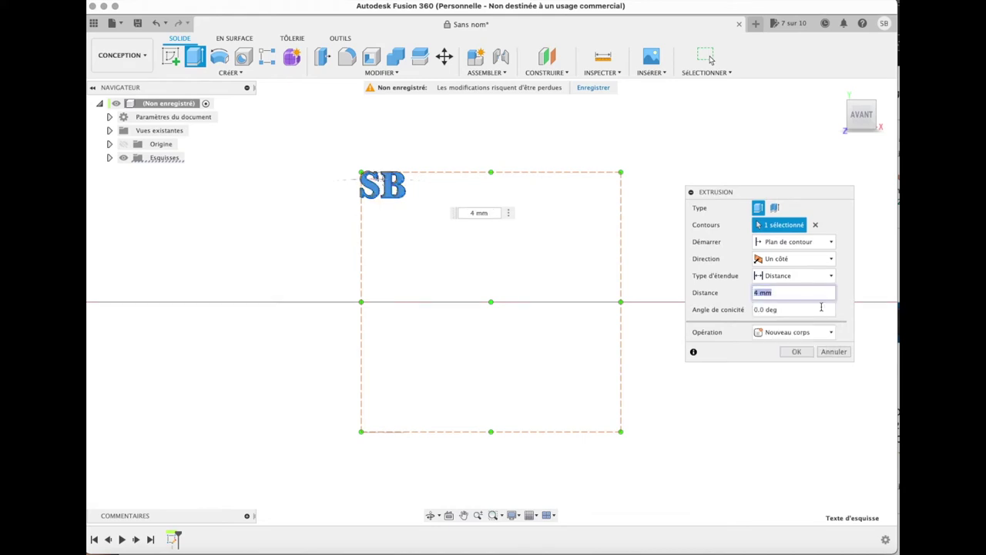
click(798, 351)
click(836, 90)
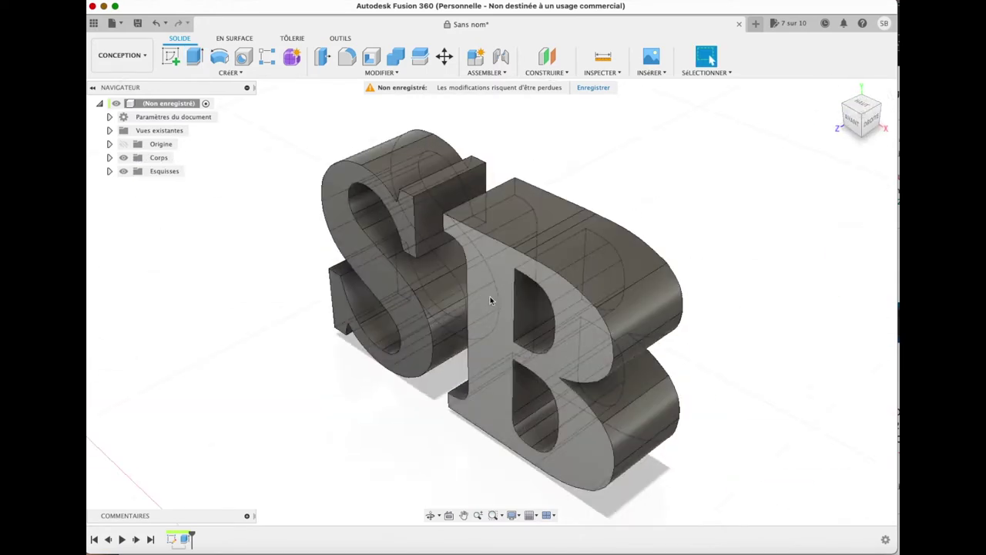
Scale bodies Corps1 and Corps2 uniformly by a factor of 4
click(109, 158)
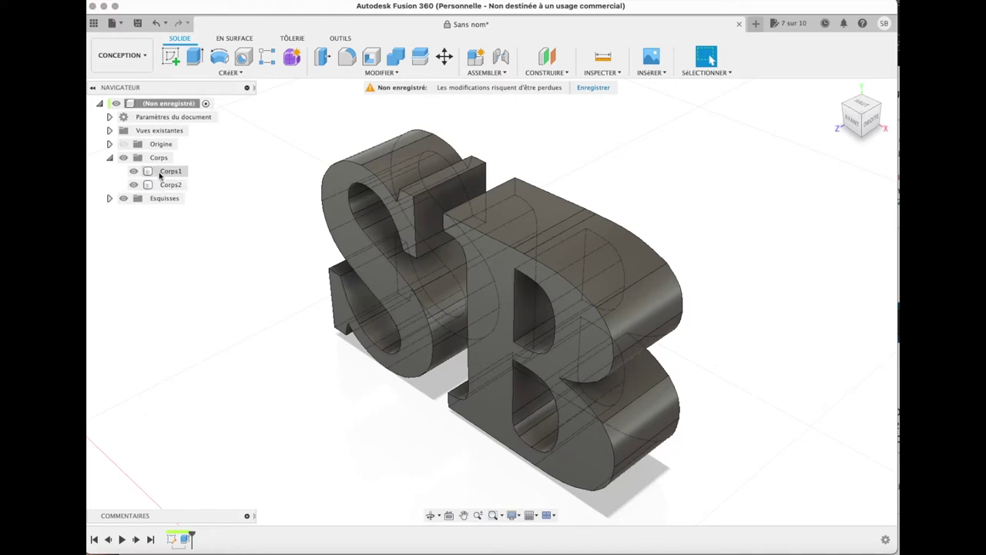
click(160, 172)
shift+click(170, 185)
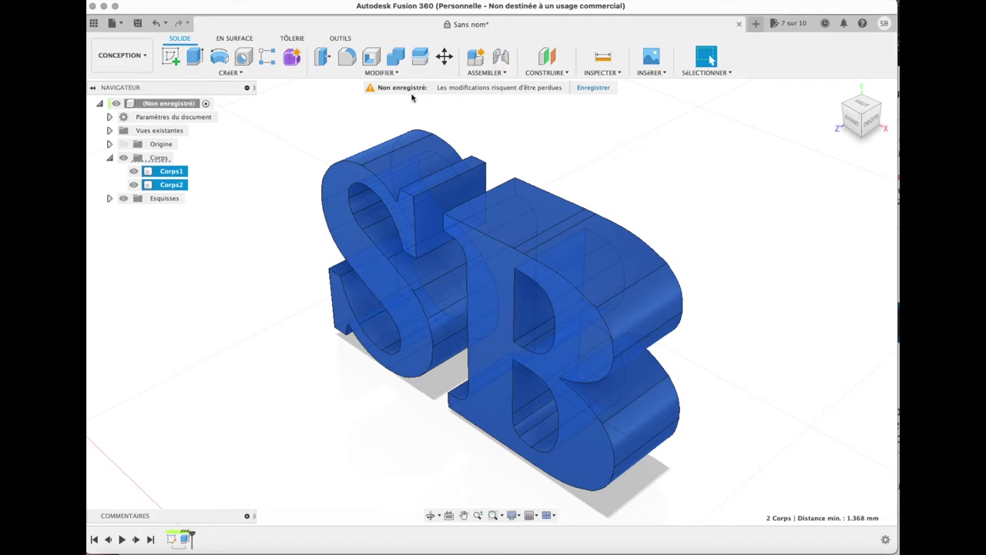
click(387, 73)
mouse_move(338, 157)
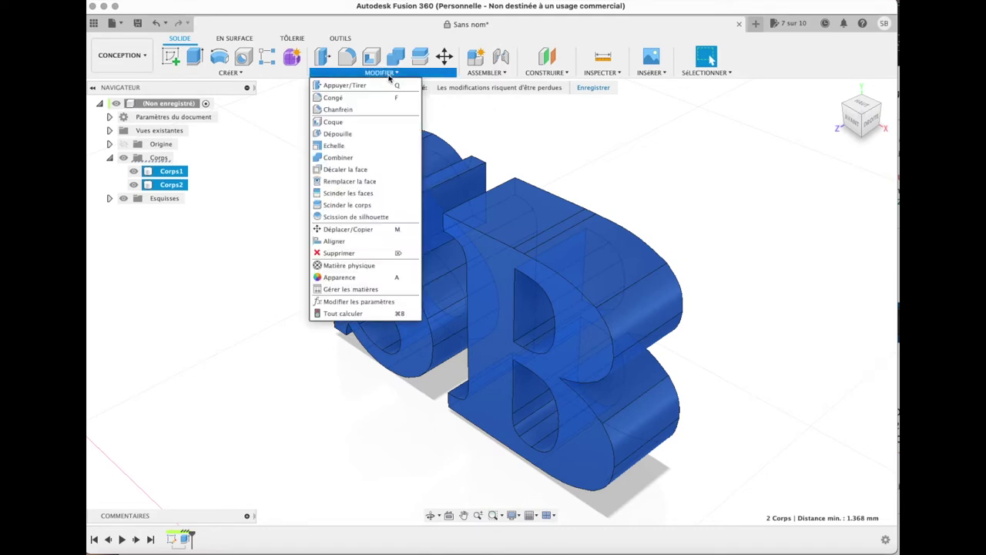
click(370, 145)
click(778, 258)
drag(764, 259, 738, 260)
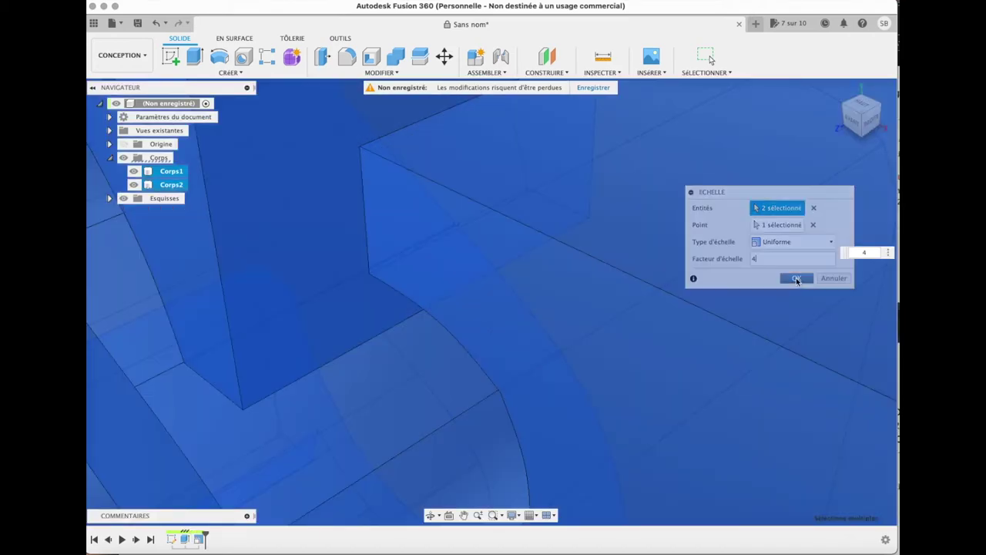
click(796, 278)
click(836, 93)
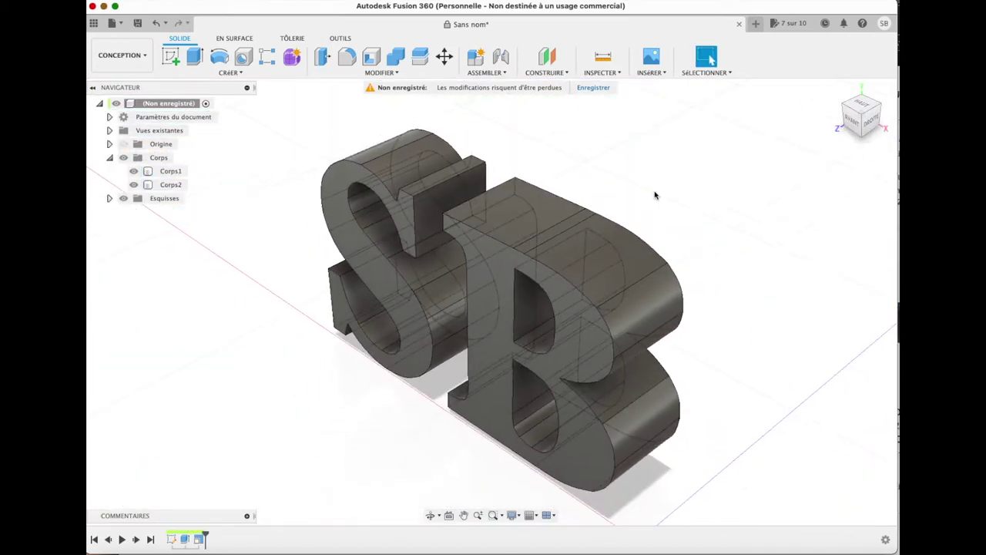
Shell the S and B inward from their front faces with 0.5 mm walls
click(485, 300)
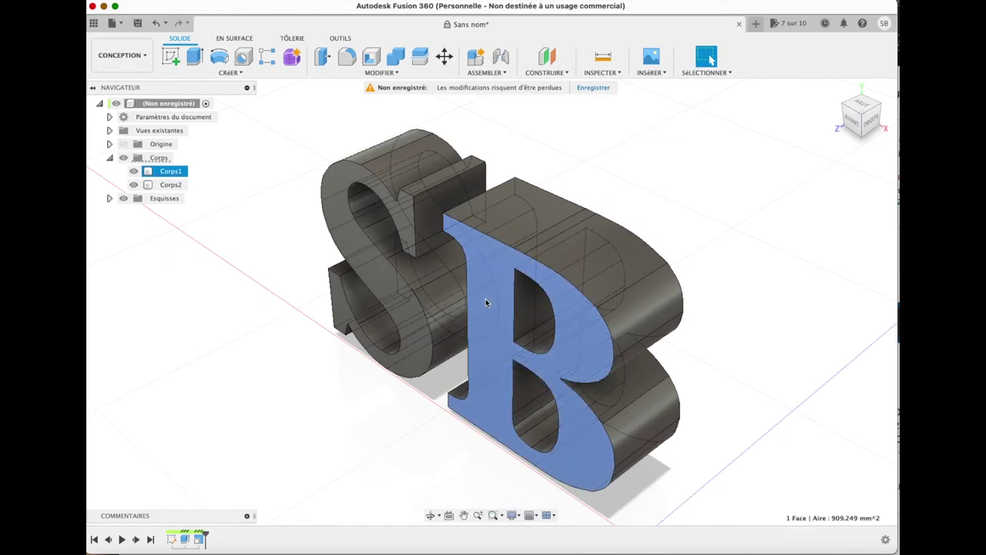
click(395, 304)
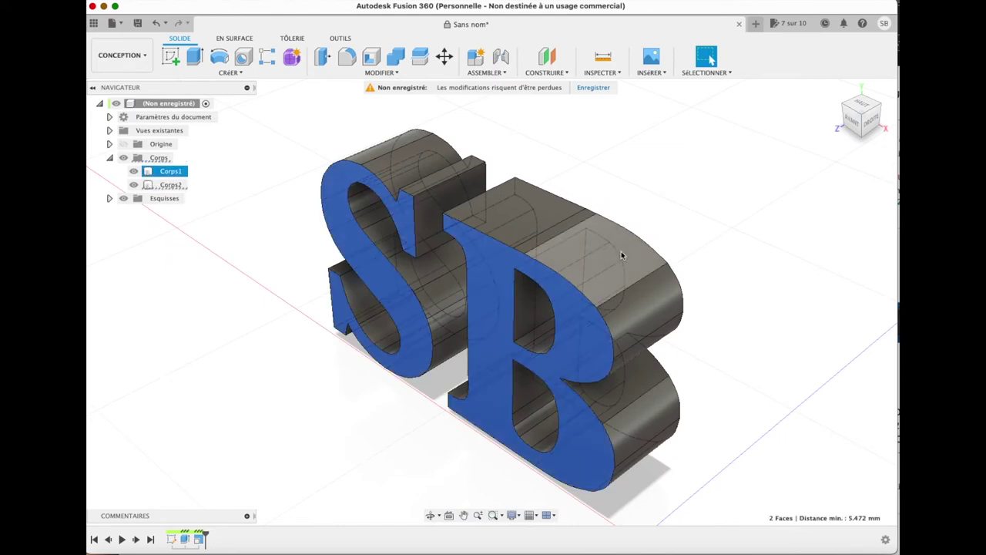
click(372, 56)
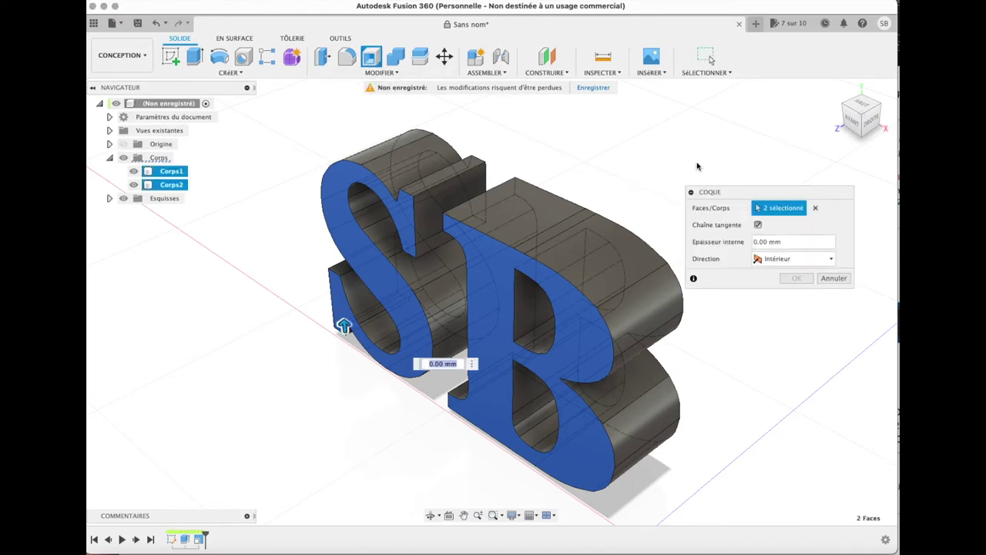
click(841, 243)
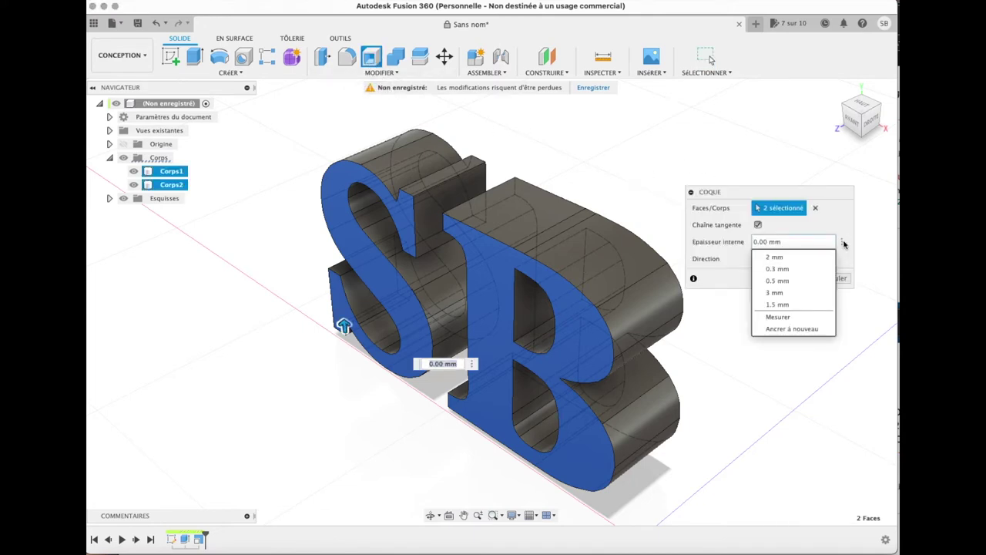
click(777, 281)
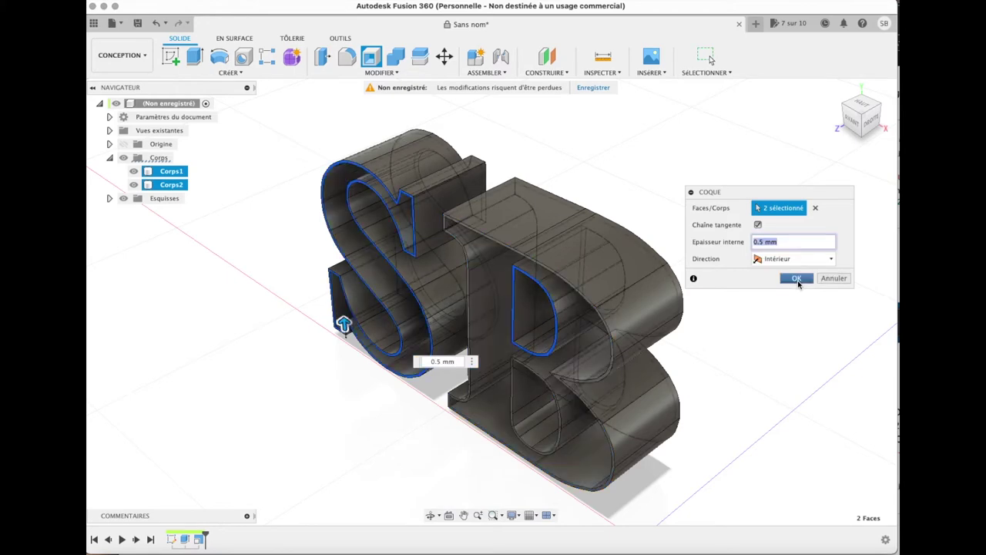
mouse_move(867, 117)
mouse_down()
mouse_move(836, 105)
mouse_move(894, 102)
mouse_move(826, 115)
mouse_move(894, 112)
mouse_up()
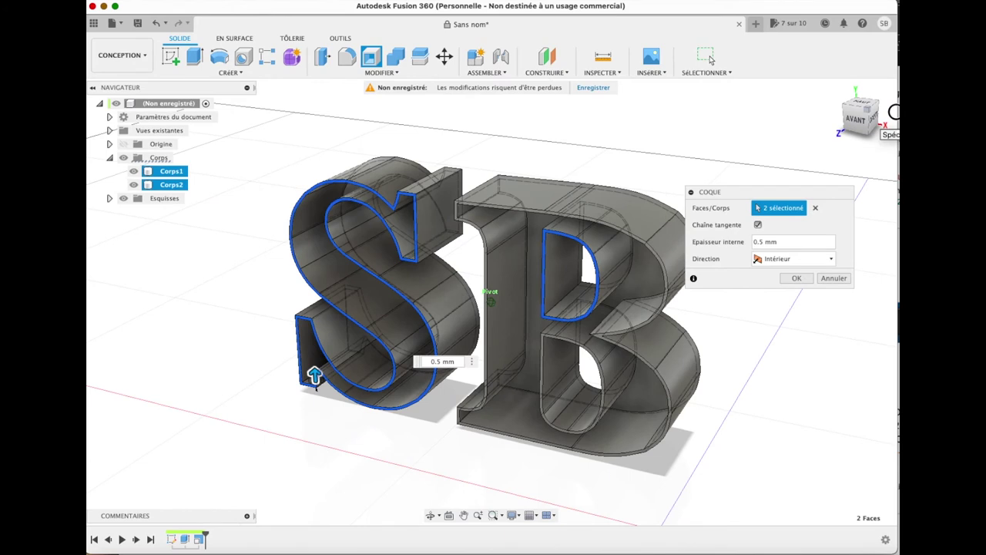
click(796, 279)
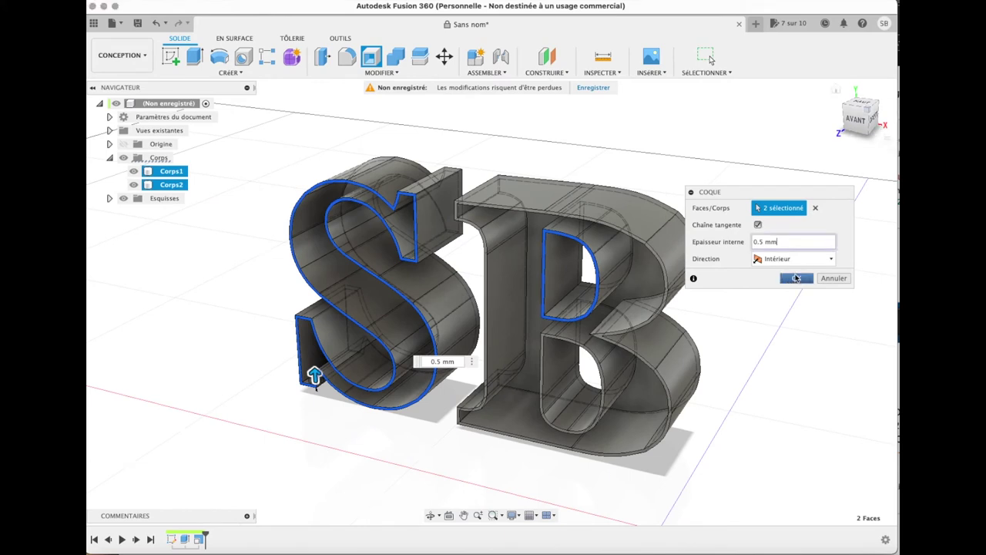
click(651, 287)
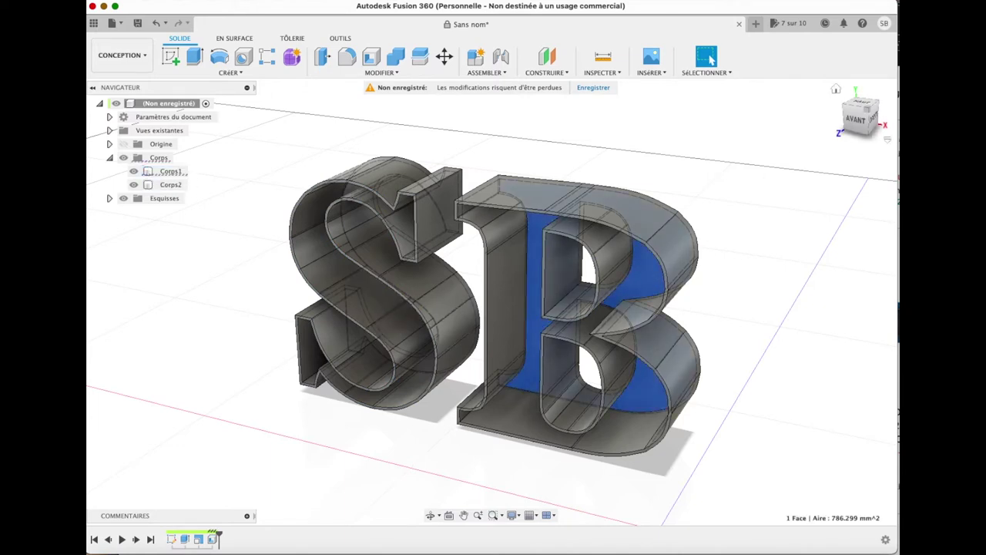
Extrude the inner back faces of the S and B 11 mm as a Join
click(853, 121)
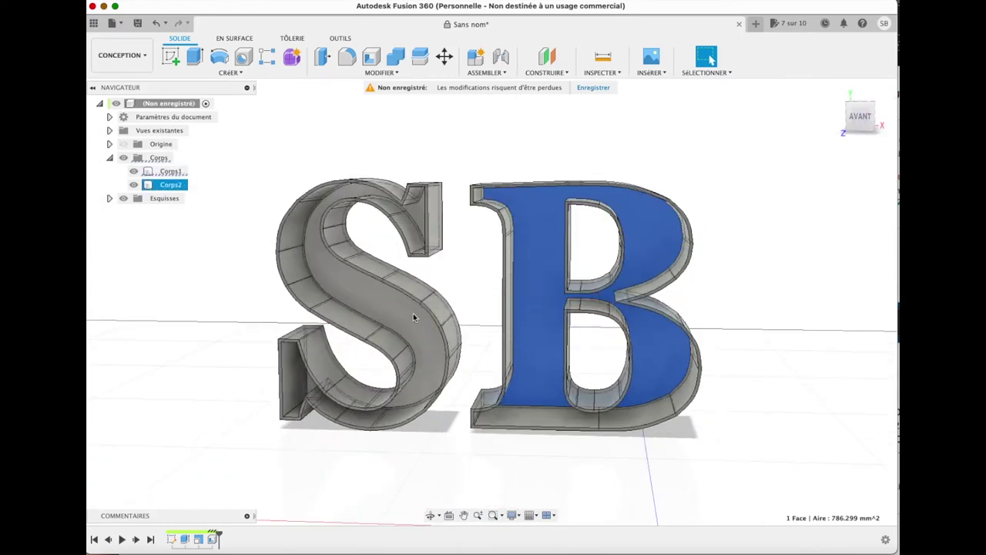
shift+click(397, 315)
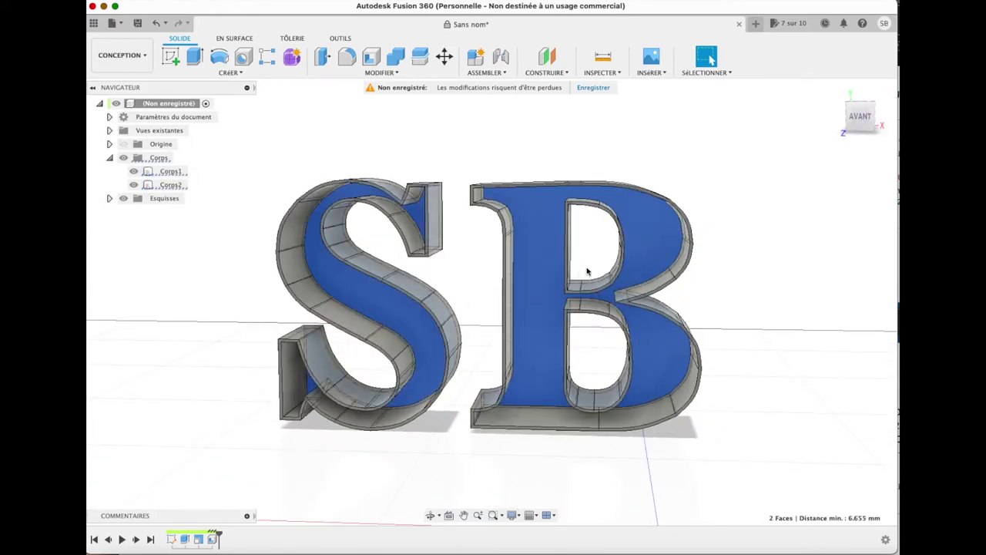
key(e)
drag(855, 120, 813, 132)
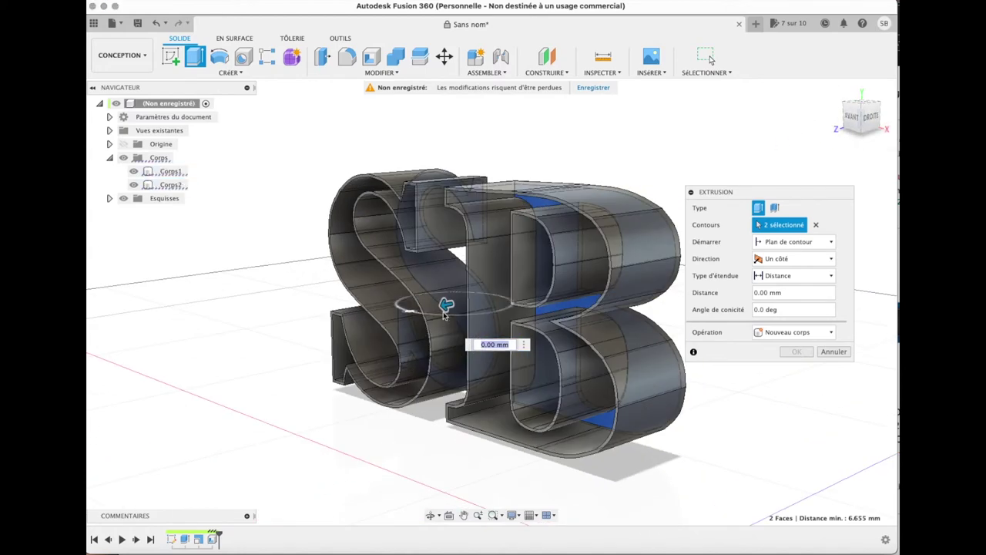
drag(447, 306, 417, 309)
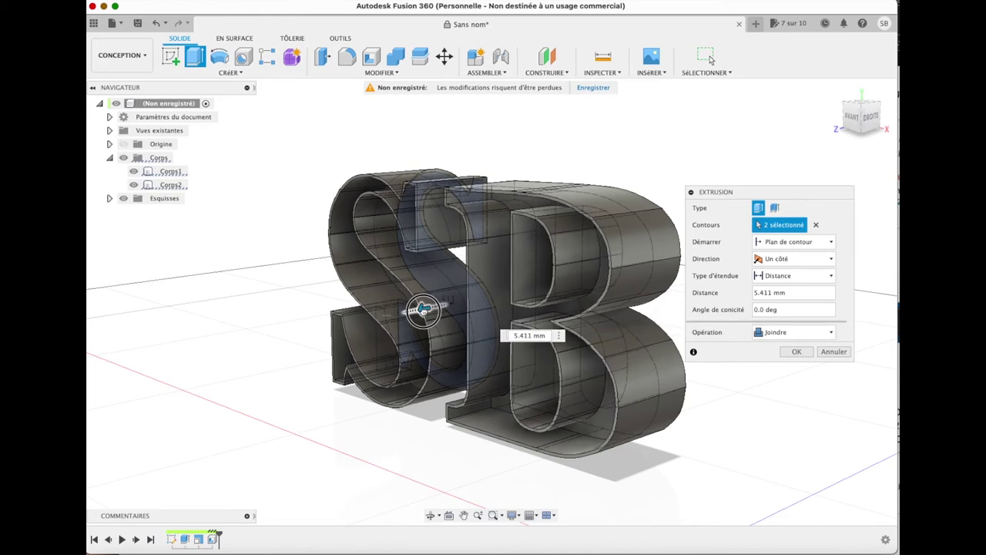
drag(417, 309, 404, 312)
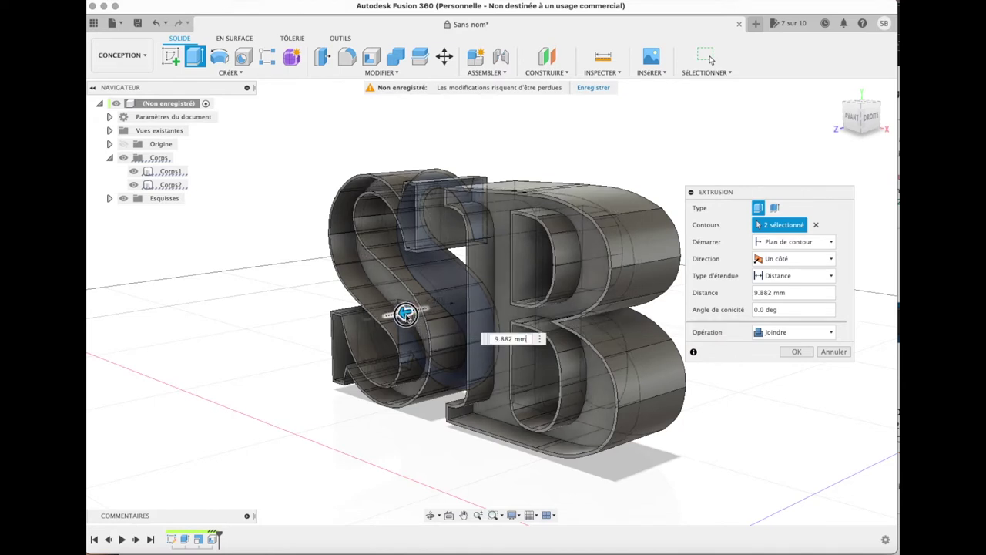
drag(404, 311, 399, 315)
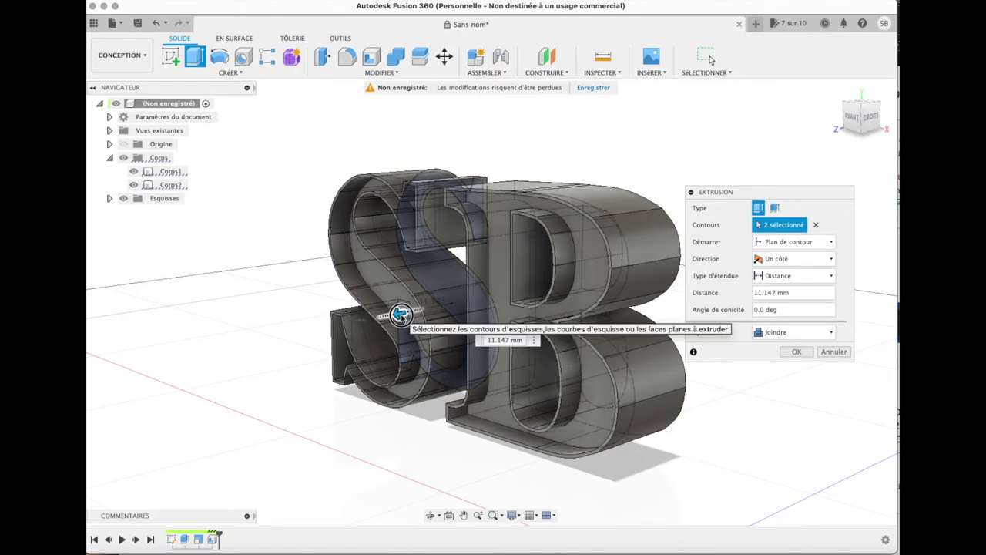
click(761, 293)
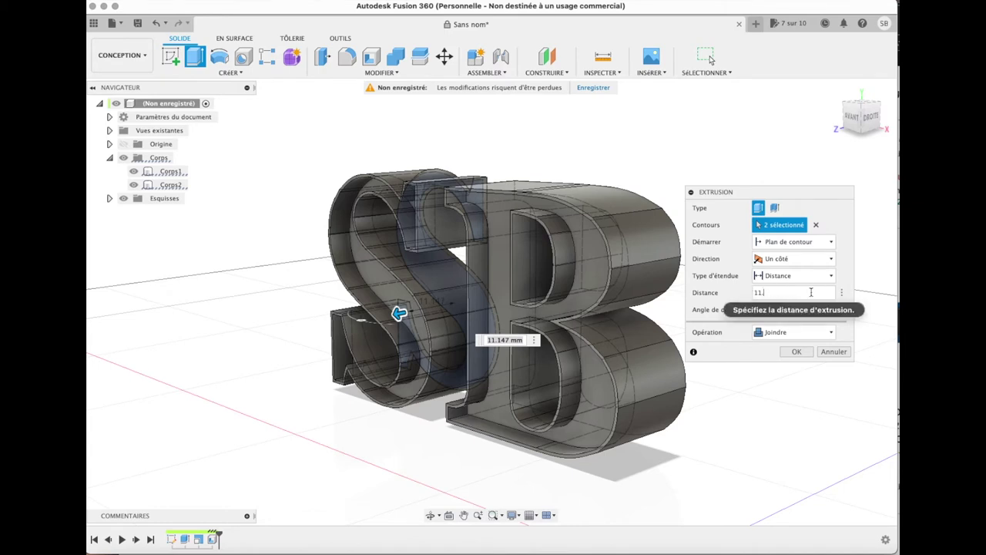
key(Return)
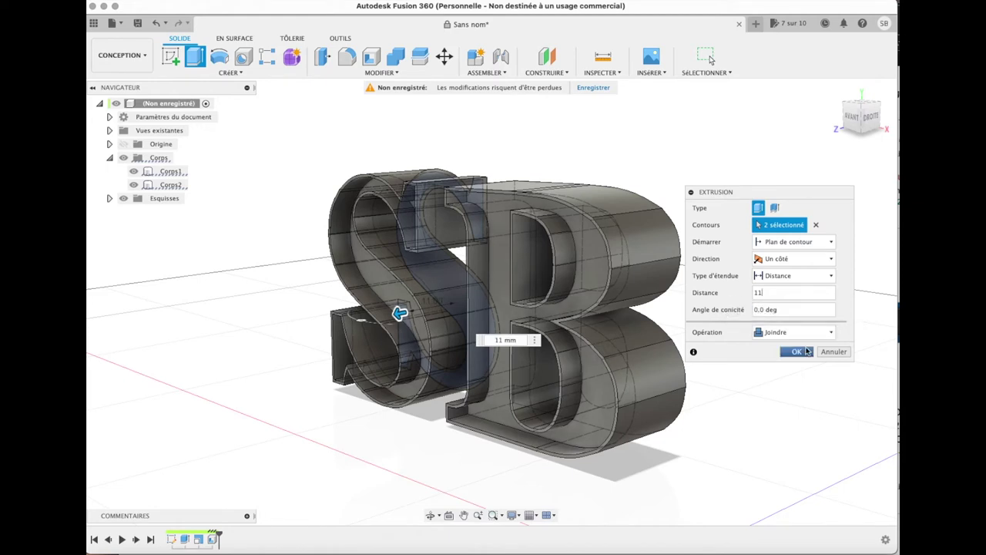
click(798, 352)
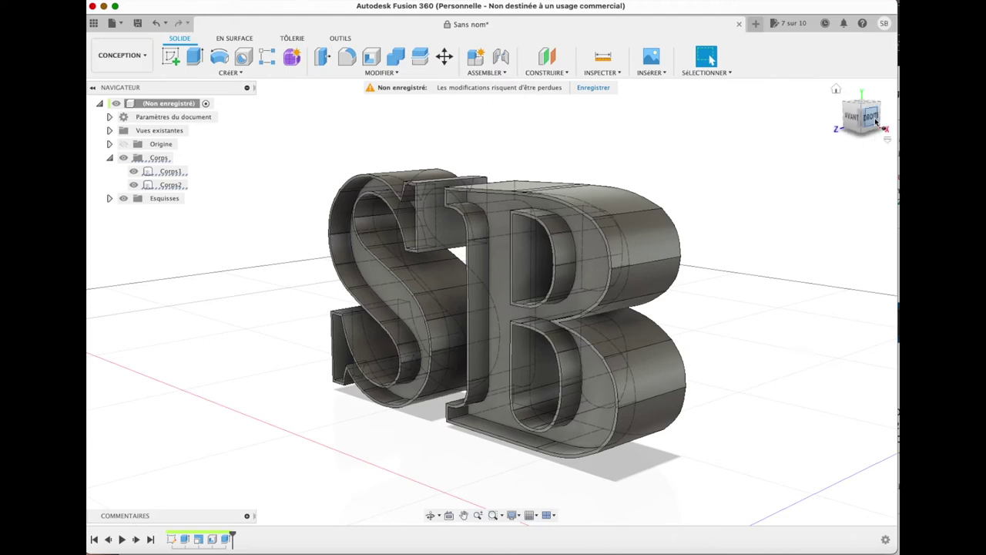
From behind, select both letters' back faces and begin a Shell with thickness presets shown
mouse_move(873, 116)
mouse_down()
mouse_move(846, 128)
mouse_move(738, 117)
mouse_up()
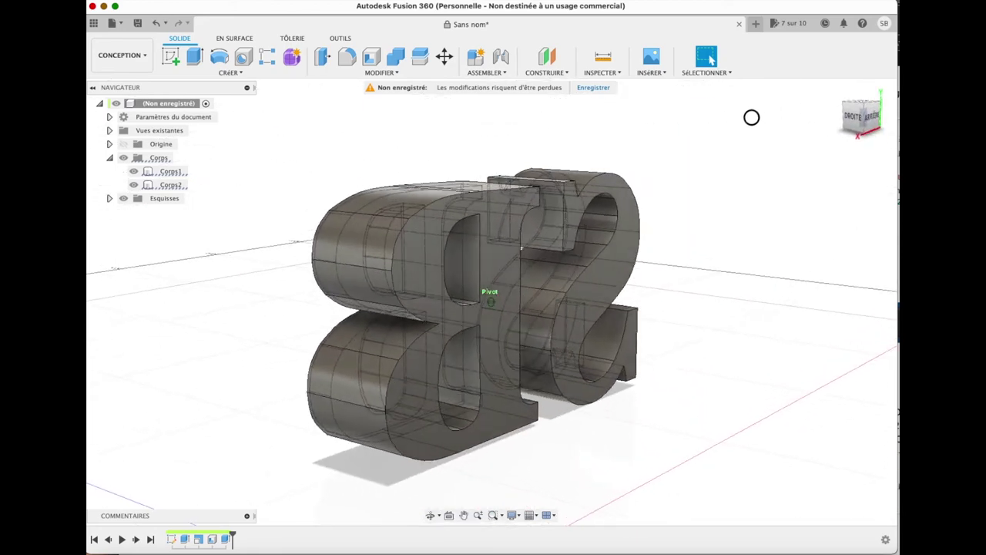
click(642, 260)
shift+click(474, 279)
click(372, 57)
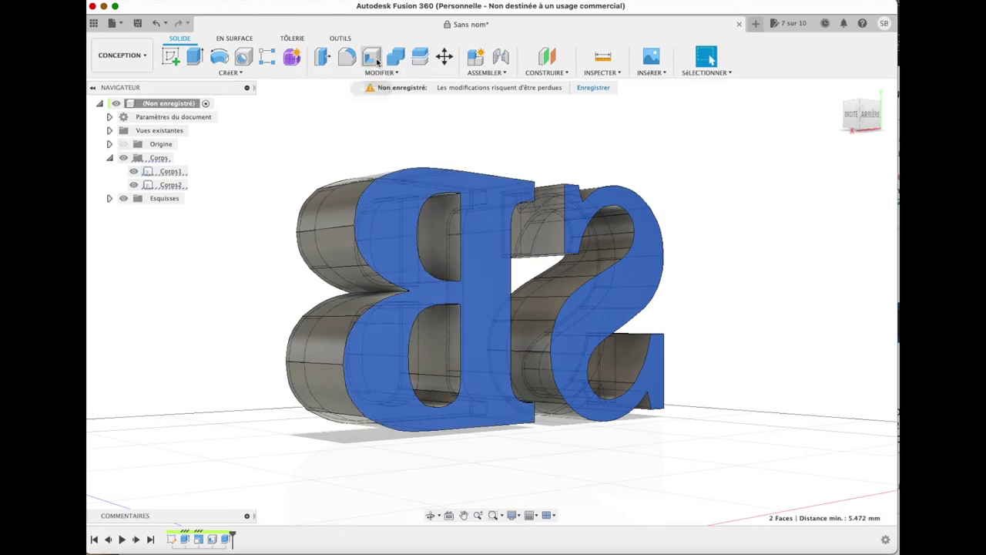
click(842, 243)
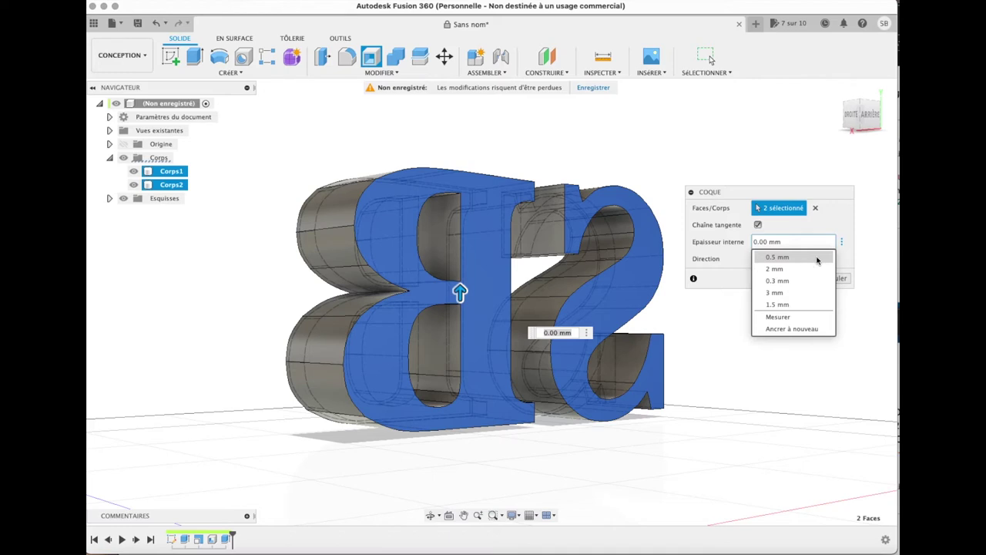
Apply a 0.5 mm inward shell to both back faces after checking the preview
mouse_move(791, 241)
click(790, 259)
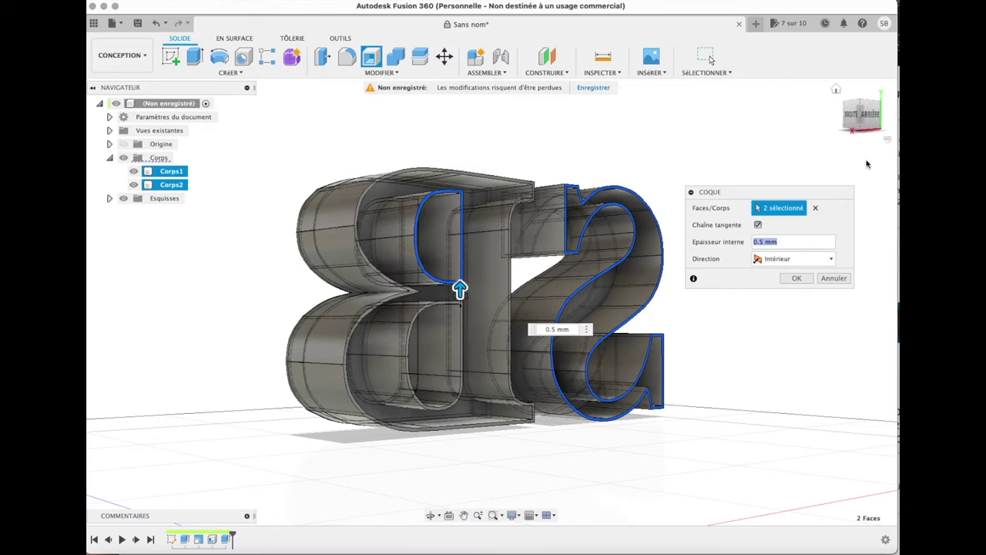
click(868, 132)
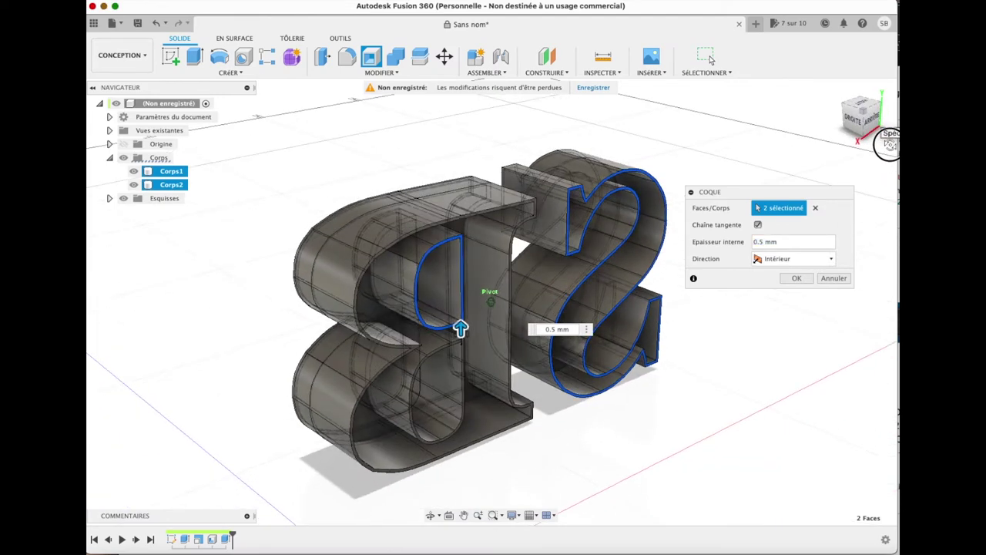
click(878, 129)
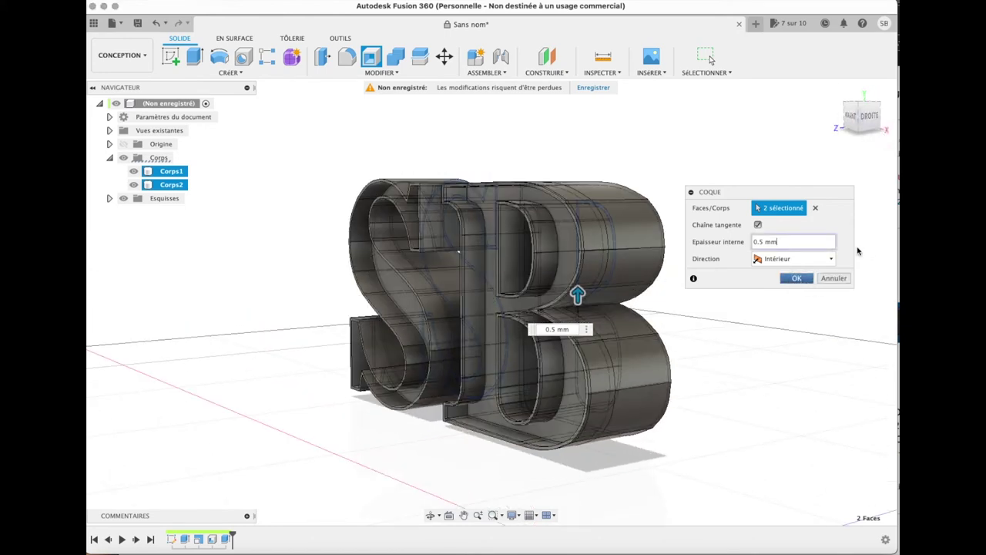
key(Return)
mouse_move(861, 116)
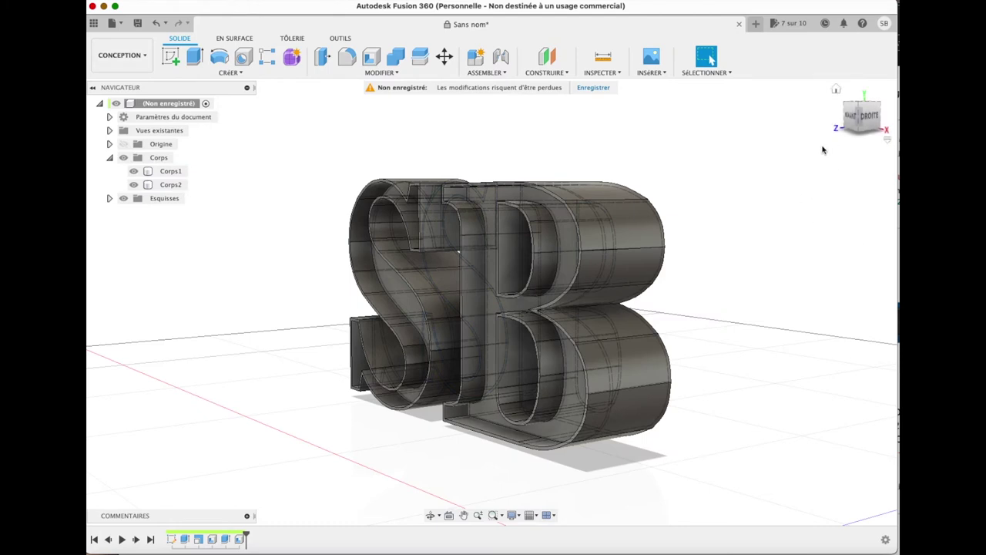
click(837, 91)
Switch to the Render workspace and orbit to inspect the grey hollow SB letters
click(129, 59)
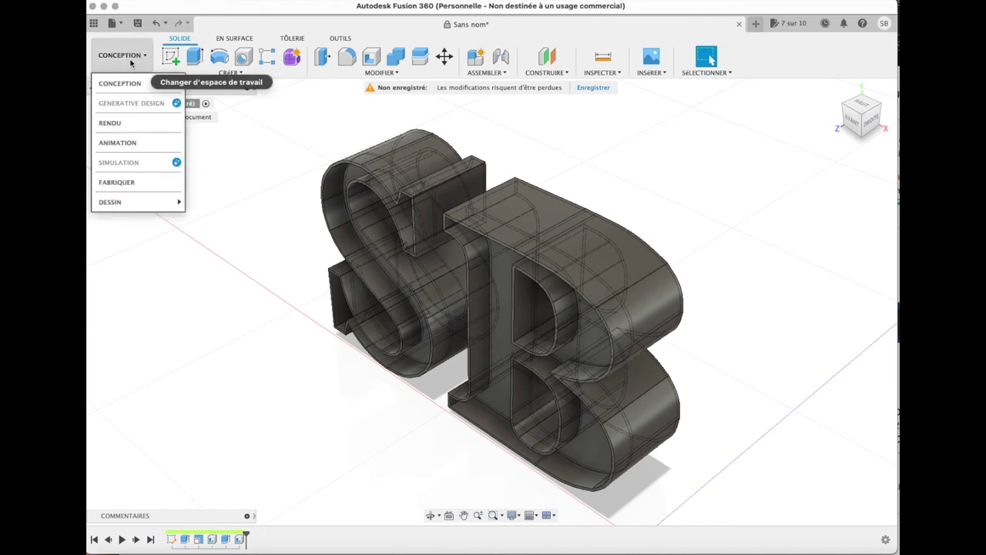
click(122, 123)
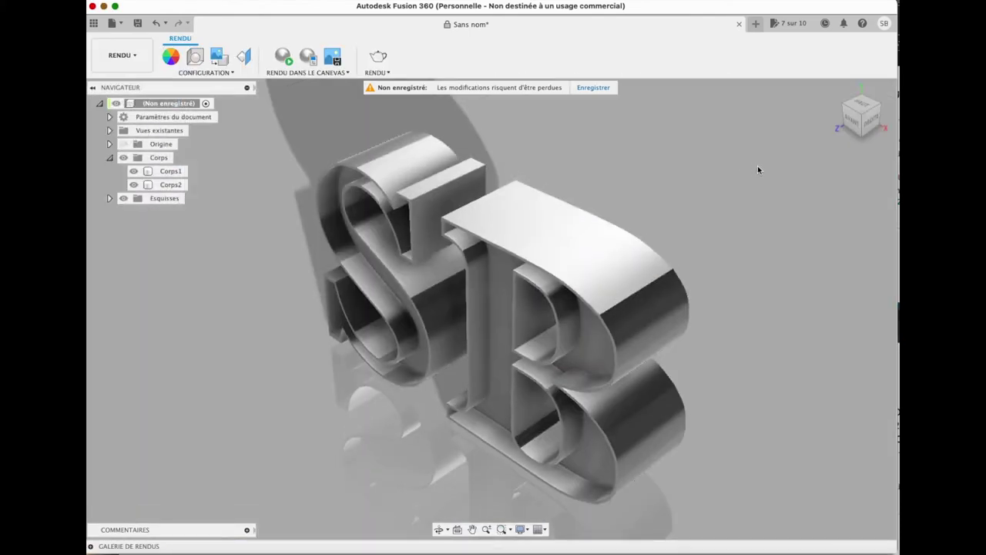
mouse_move(878, 127)
shift+middle_down()
mouse_move(704, 103)
mouse_move(730, 137)
mouse_move(821, 143)
mouse_move(891, 94)
mouse_move(894, 116)
mouse_move(891, 99)
mouse_move(878, 101)
shift+middle_up()
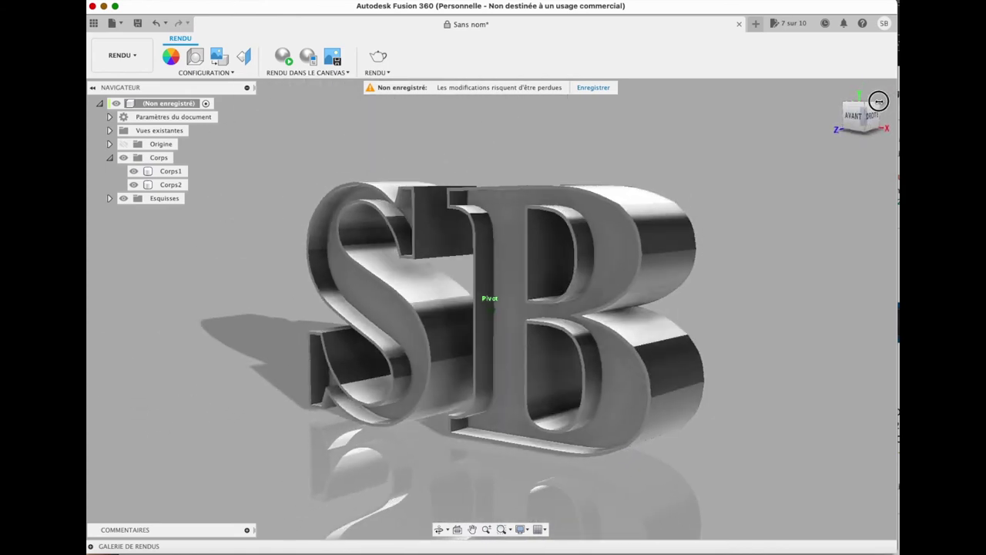
click(120, 64)
click(119, 64)
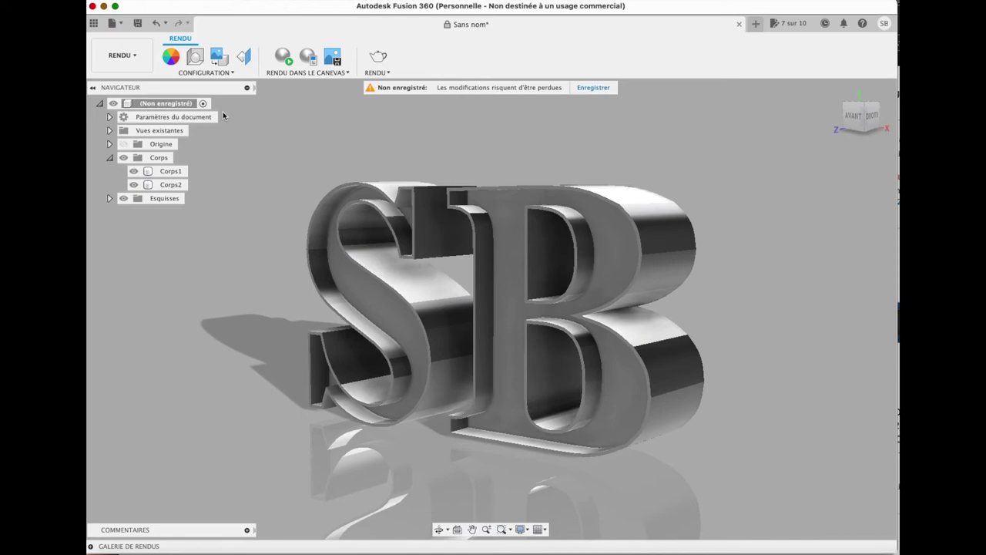
Capture a screenshot region of the rendered letters, then return to the Design workspace
drag(225, 102, 633, 430)
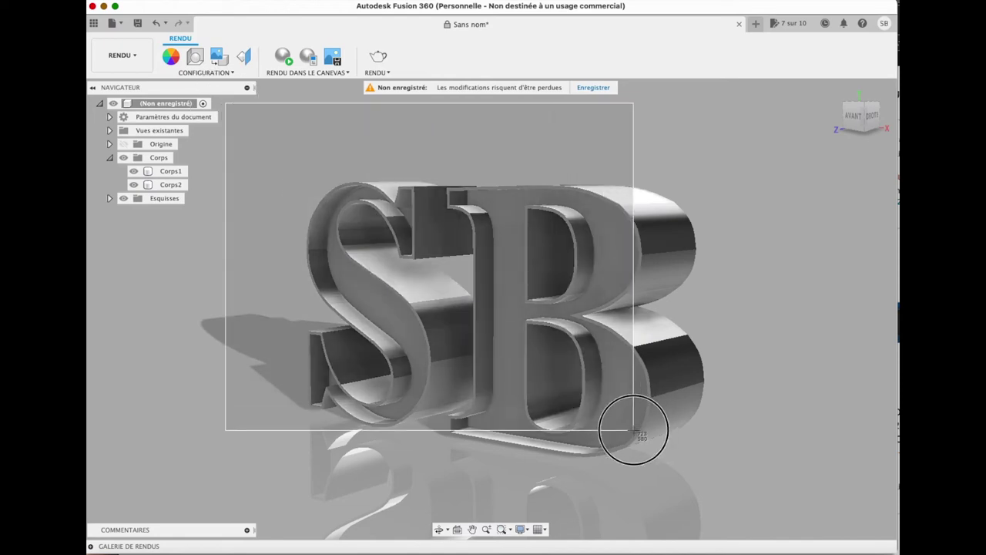
drag(633, 429, 748, 538)
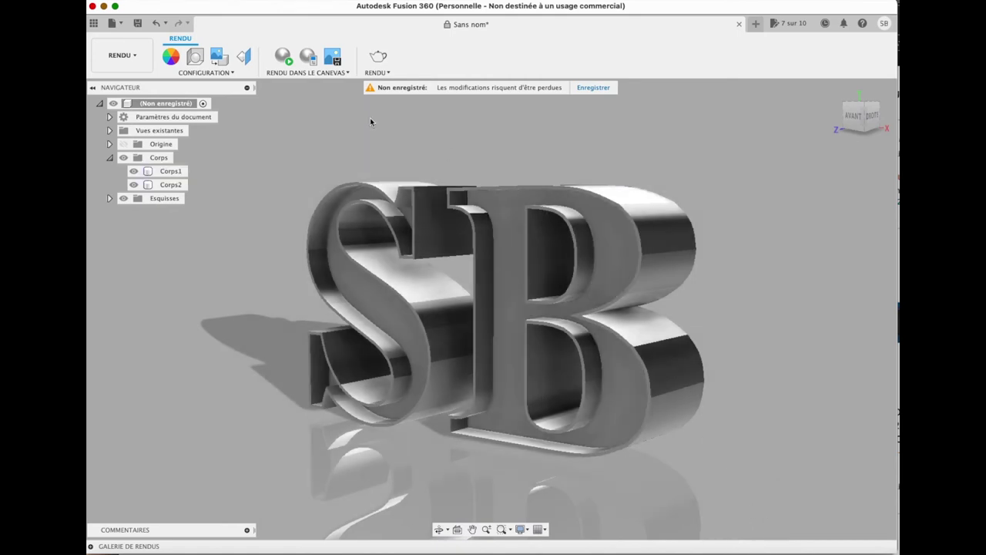
click(142, 66)
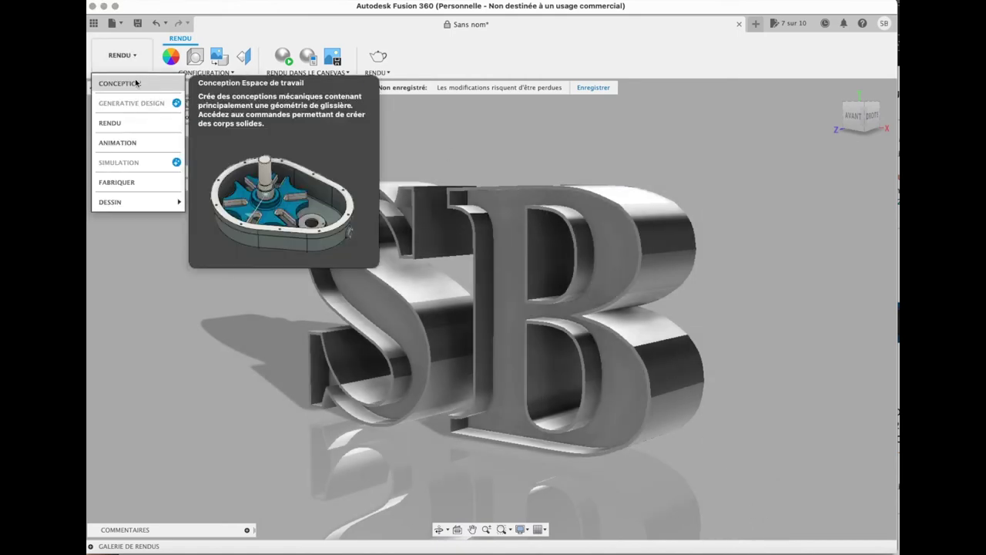
click(135, 82)
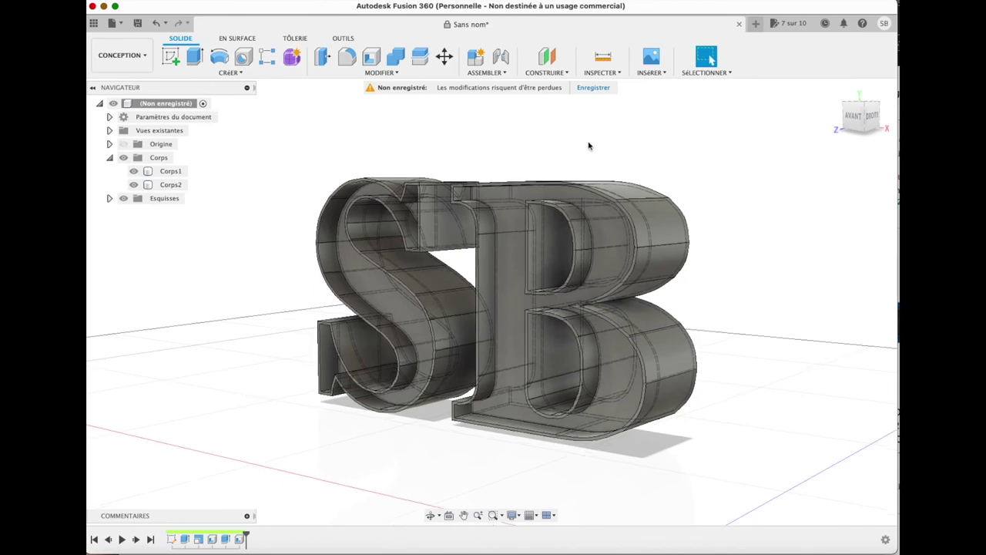
Open the Appearance dialog for the B letter body Corps1
click(176, 172)
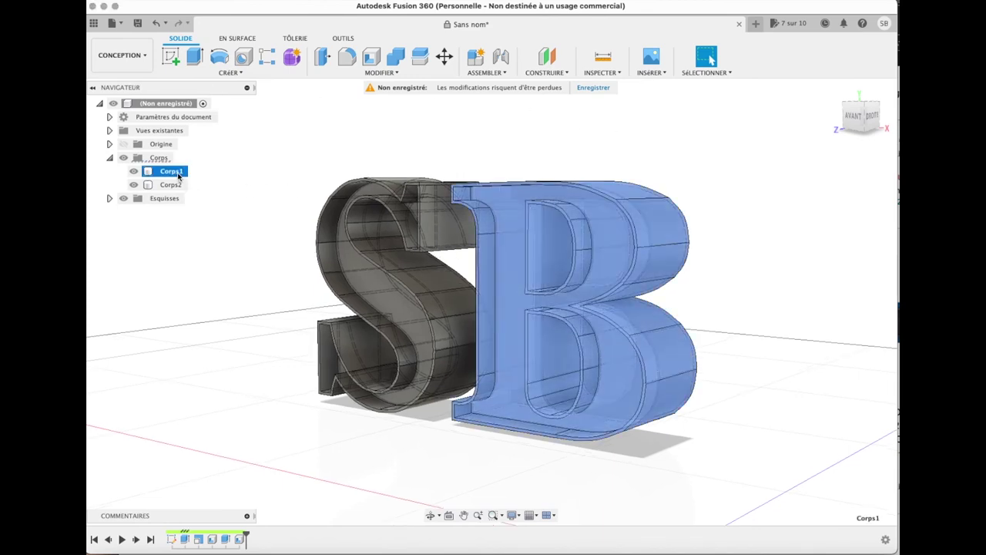
right_click(178, 175)
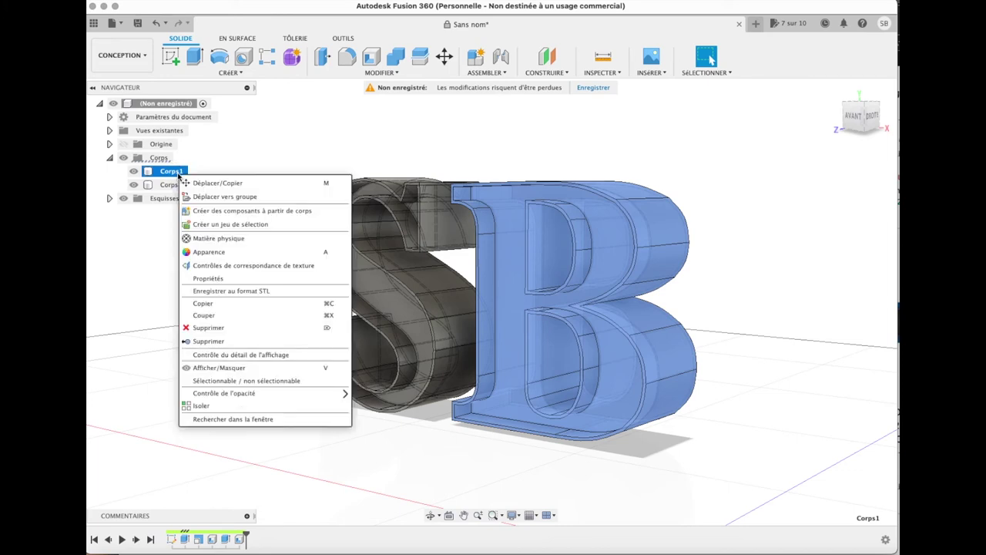
click(231, 254)
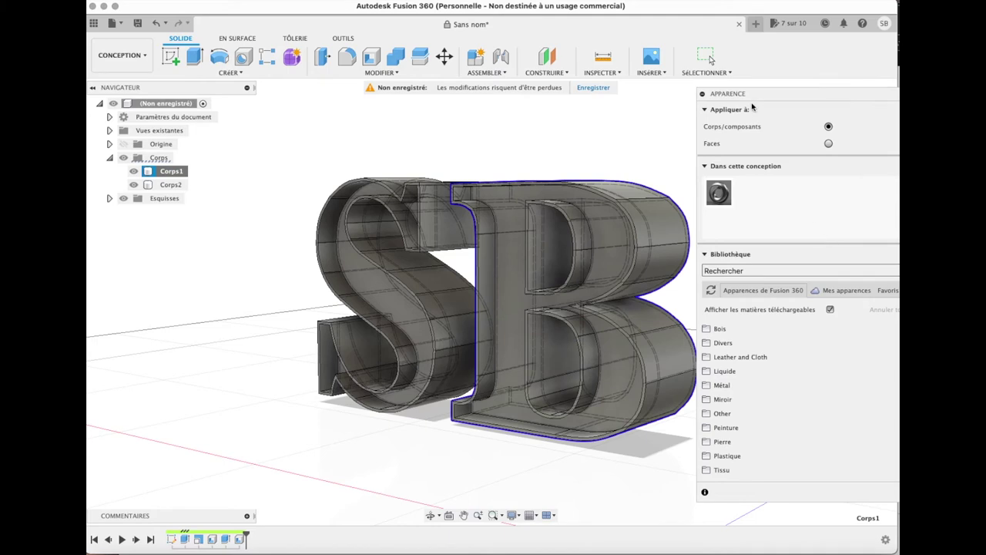
drag(764, 94, 687, 87)
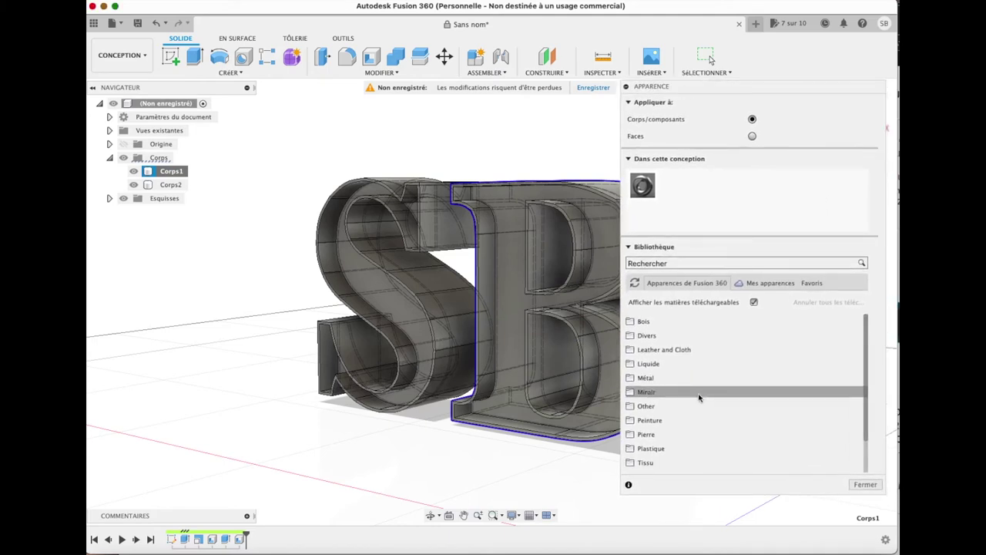
Add Résine acétal (blanc) from Plastique > Transparent to the design's appearances
scroll(699, 398, down, 2)
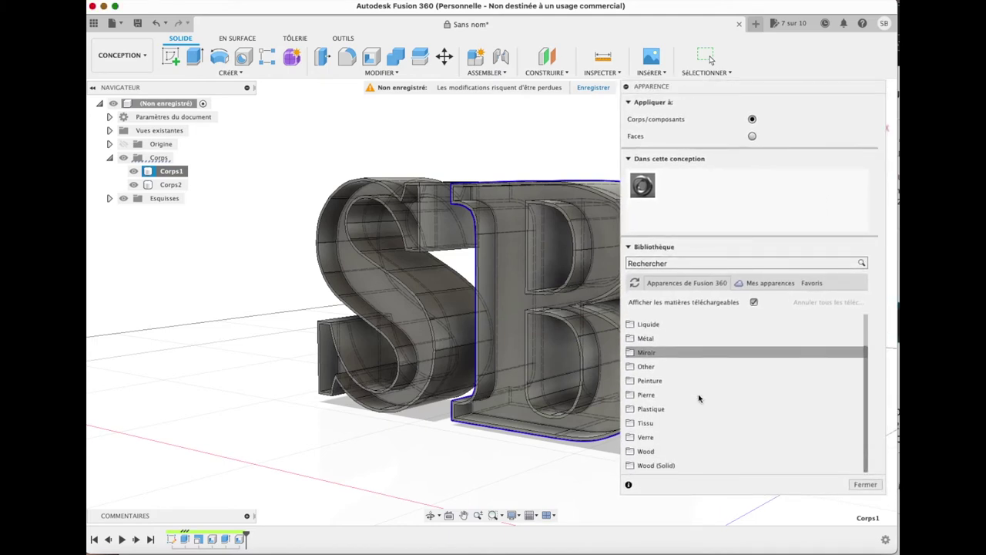
click(656, 414)
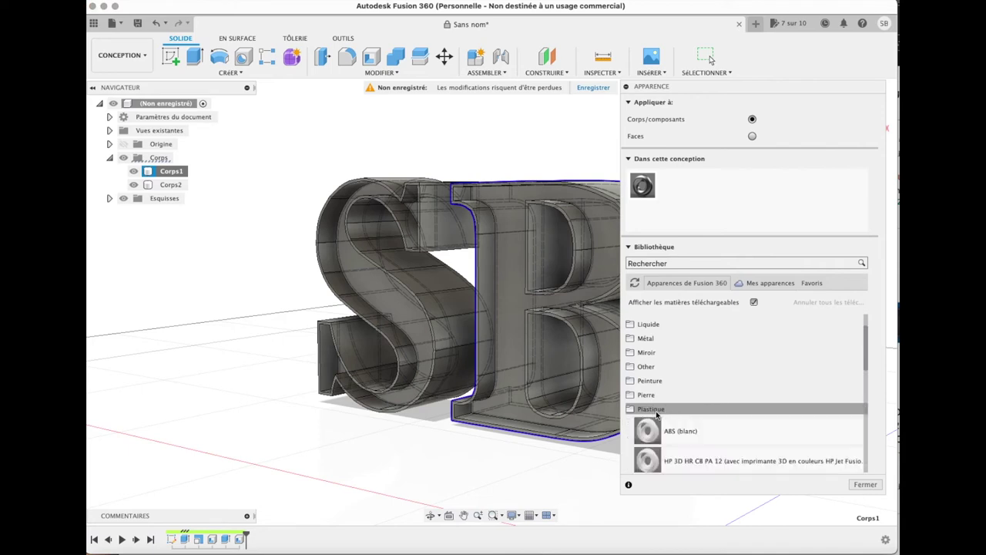
scroll(693, 410, down, 2)
scroll(693, 410, down, 2)
scroll(693, 411, down, 2)
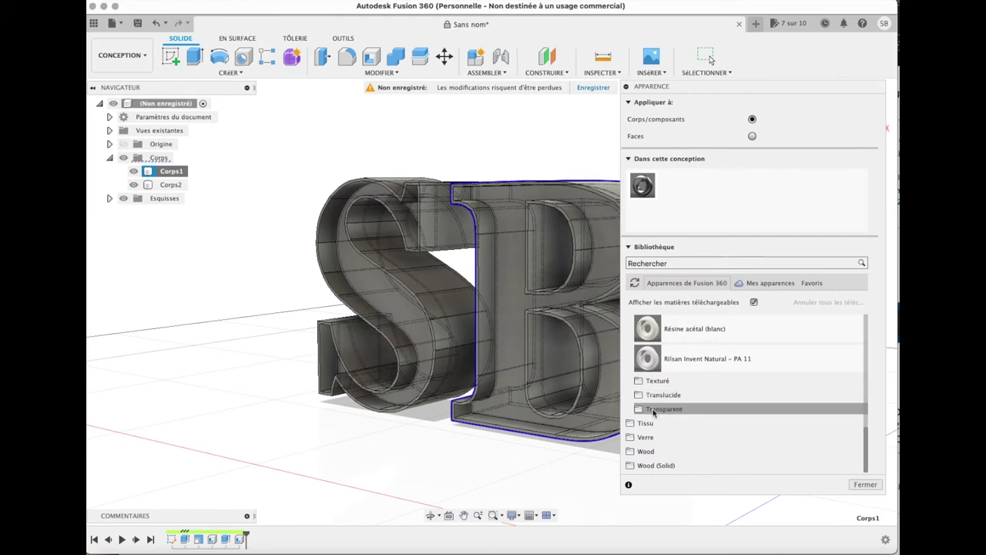
click(642, 411)
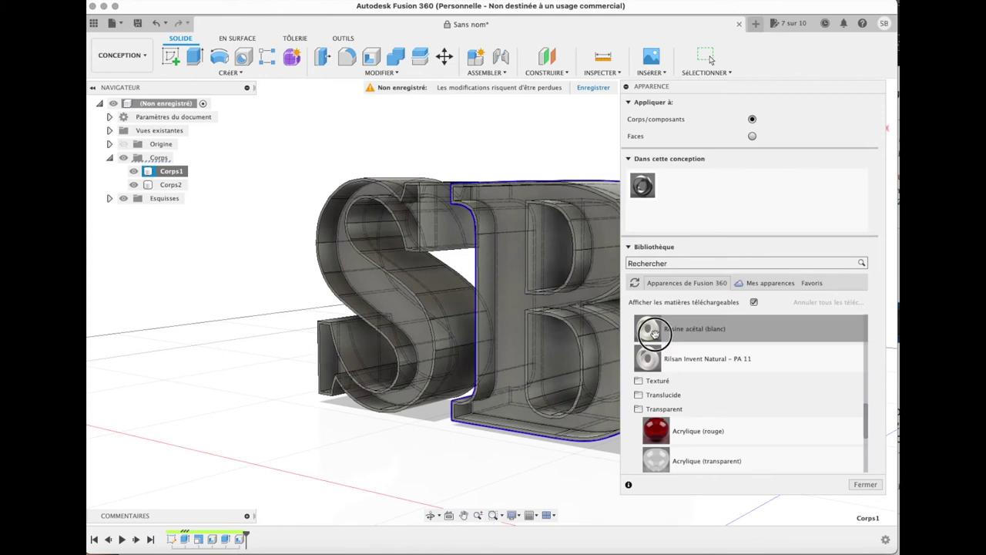
drag(655, 333, 720, 222)
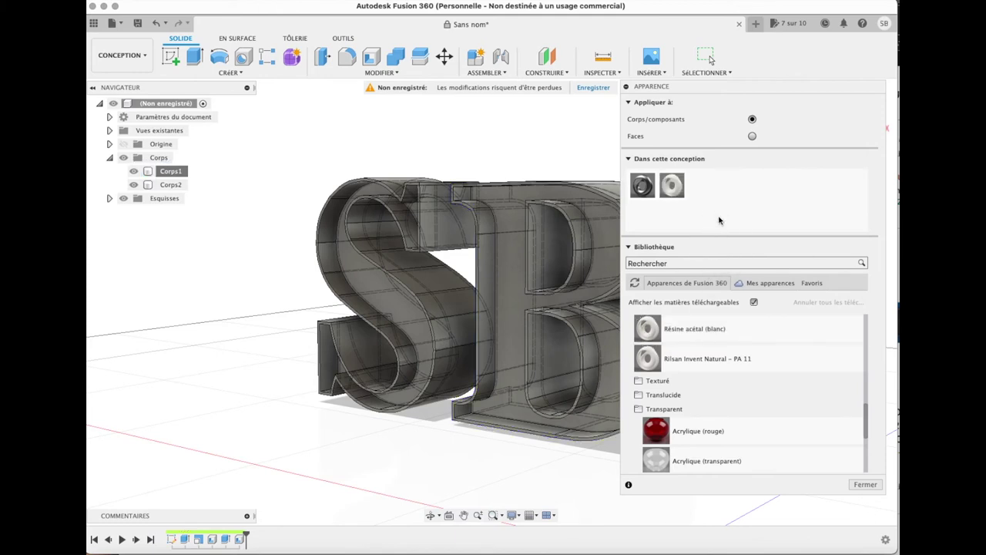
Recolour the resin appearance red and apply it to both the S and B bodies
double_click(672, 187)
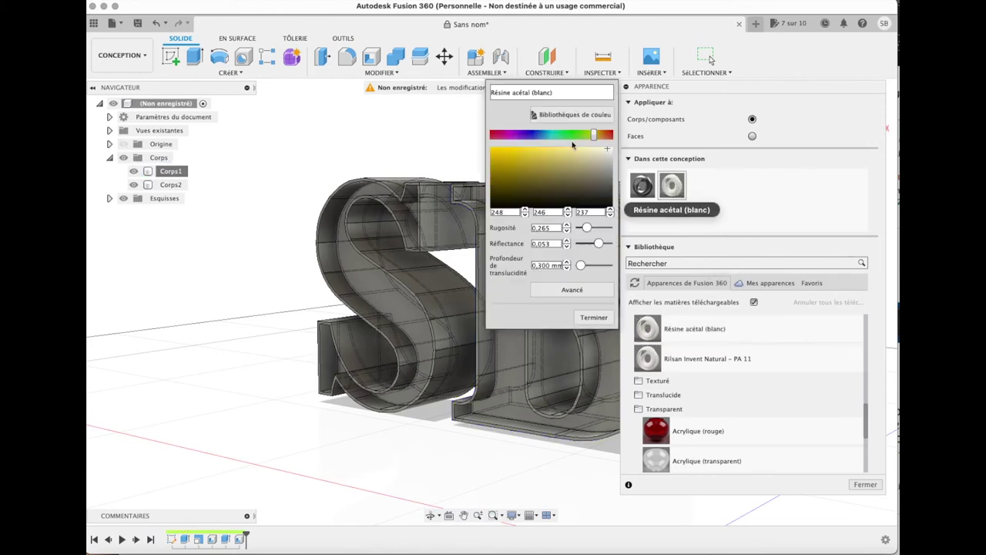
mouse_move(595, 136)
mouse_down()
mouse_move(475, 137)
mouse_move(490, 148)
mouse_up()
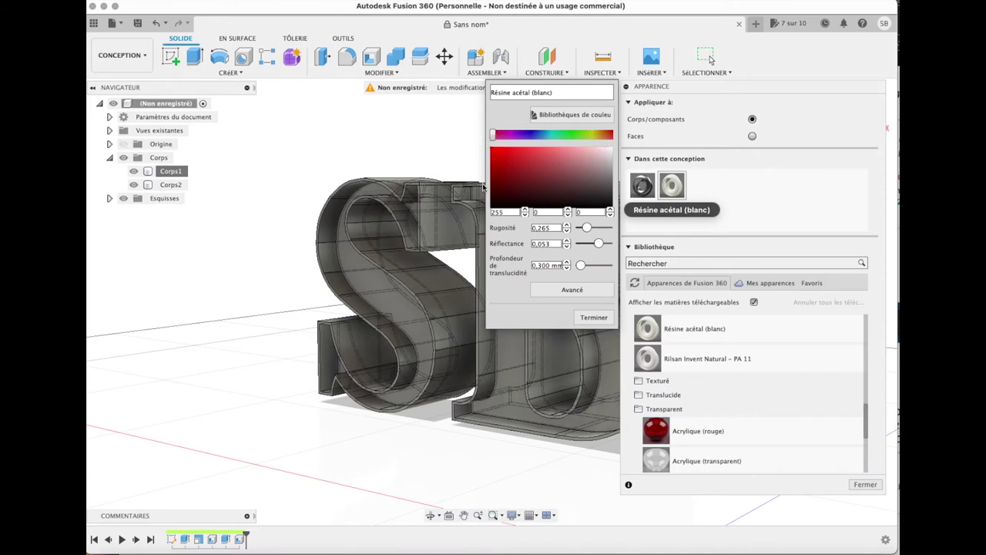
click(594, 321)
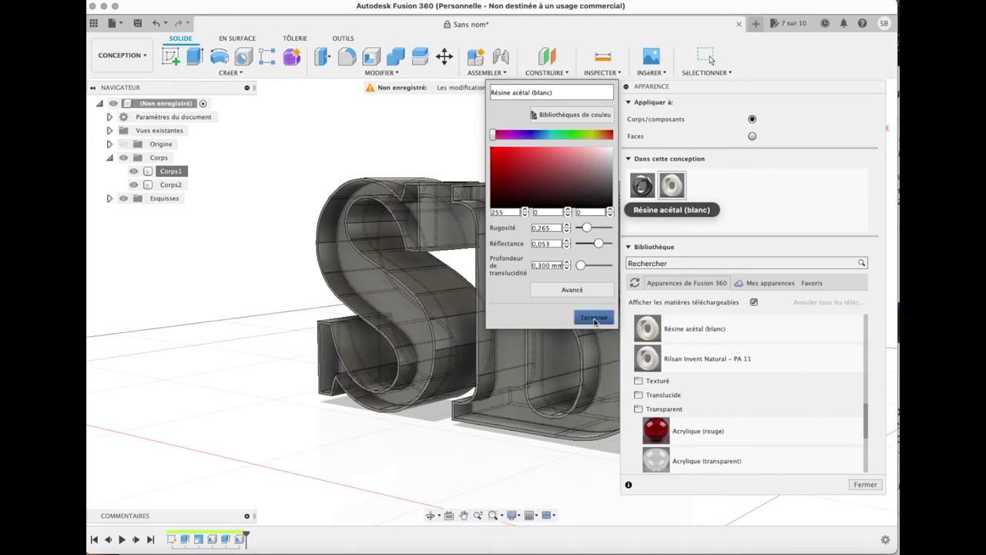
drag(671, 185, 605, 231)
drag(671, 185, 424, 233)
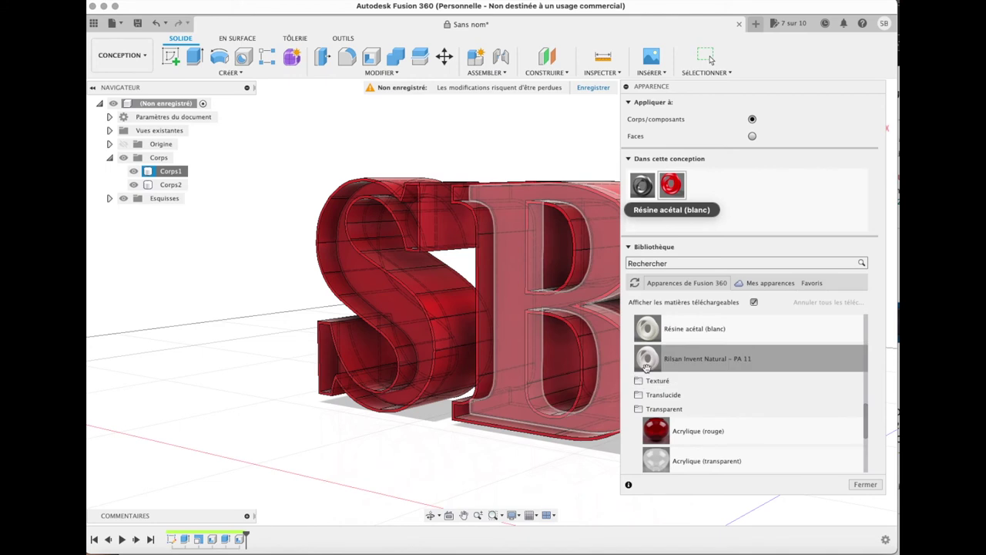
Apply the white Rilsan Invent Natural - PA 11 finish to the letters' inner faces
drag(646, 367, 759, 194)
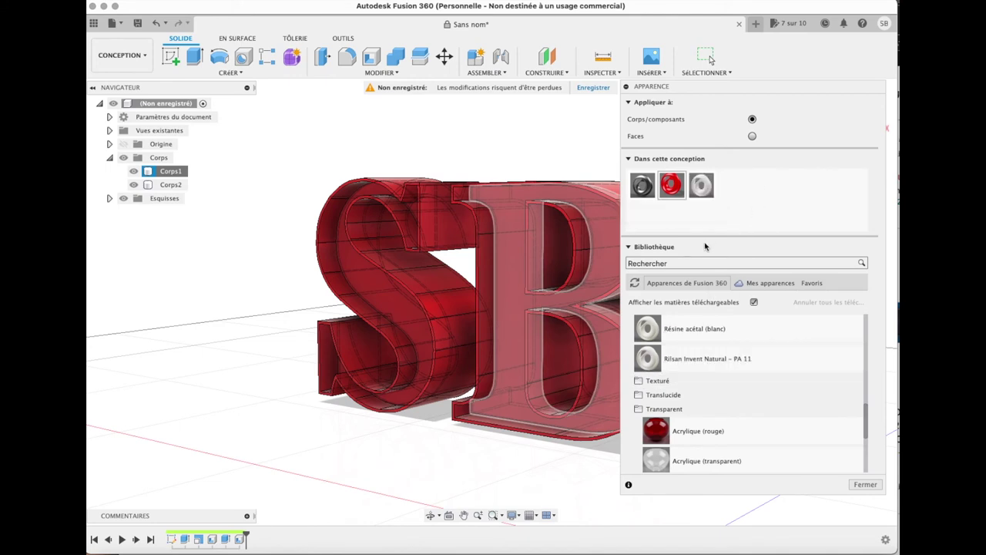
click(752, 135)
drag(701, 185, 523, 282)
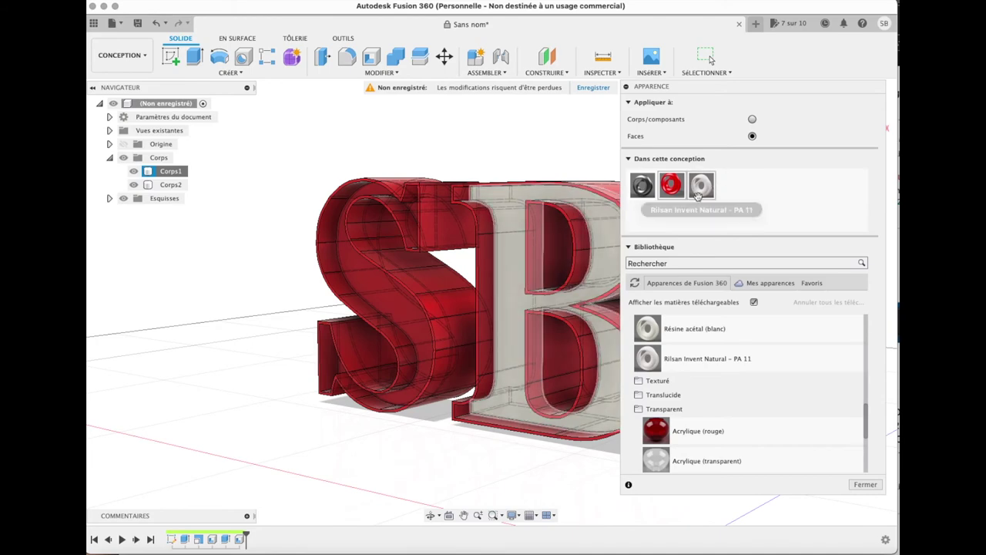
mouse_move(700, 186)
mouse_down()
mouse_move(416, 316)
mouse_move(436, 317)
mouse_up()
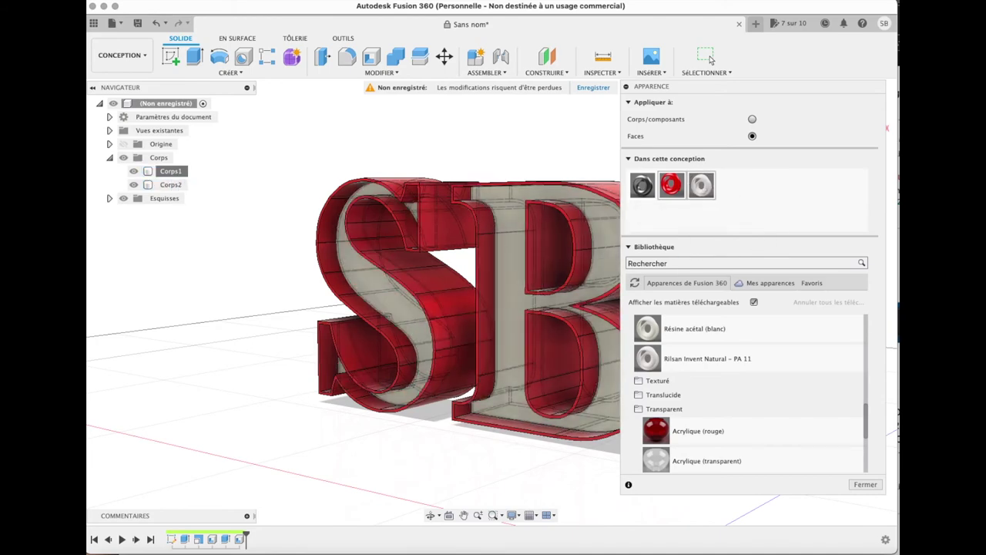
click(865, 484)
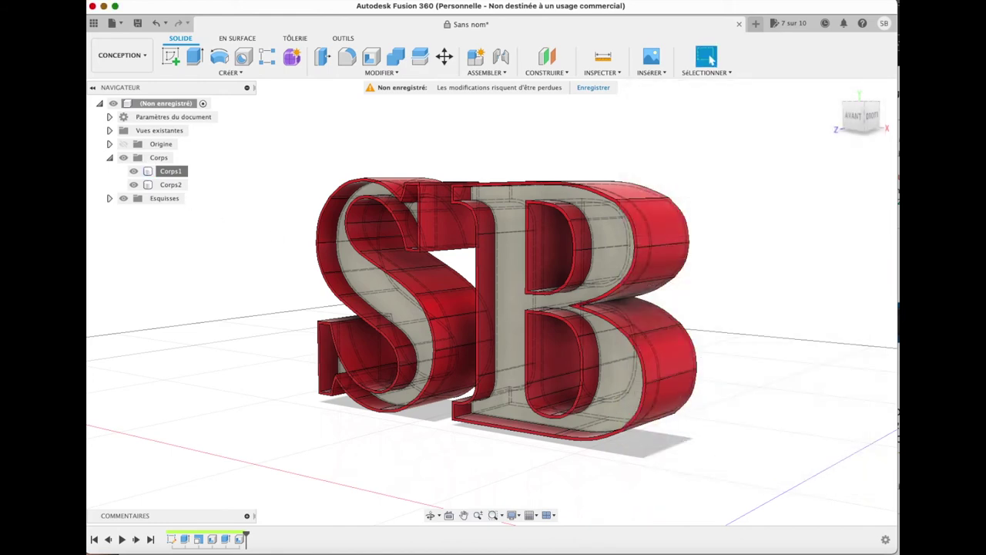
click(119, 55)
View the red-and-white letters in the Render workspace, orbit them, and capture a screenshot region
click(127, 124)
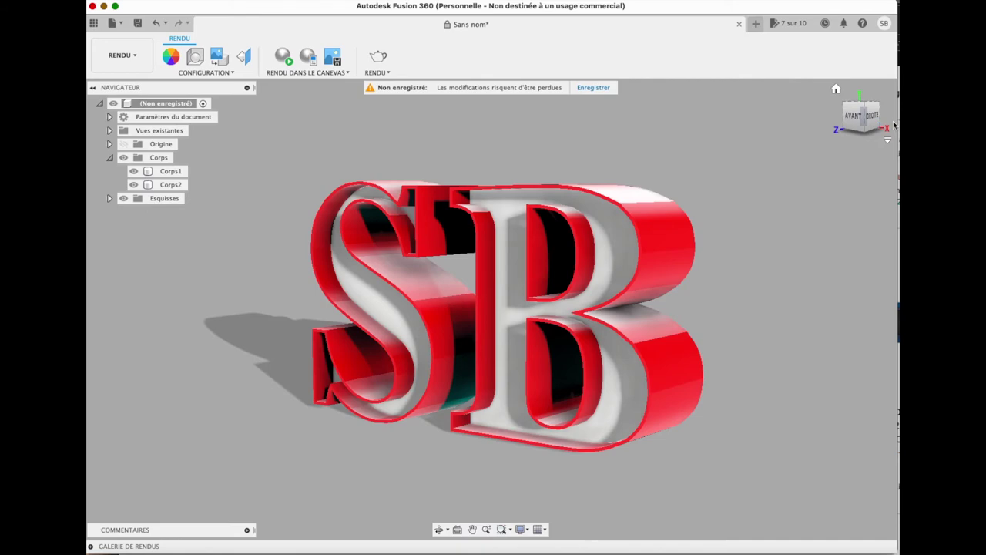
drag(877, 124, 718, 118)
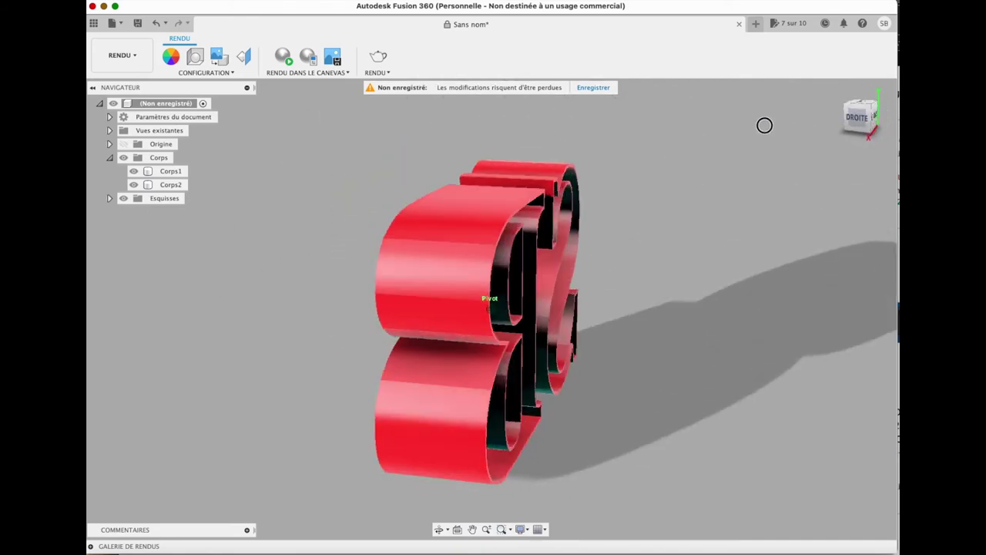
mouse_move(719, 117)
shift+middle_down()
mouse_move(704, 108)
mouse_move(698, 130)
mouse_move(735, 152)
mouse_move(847, 158)
mouse_move(889, 110)
mouse_move(889, 124)
shift+middle_up()
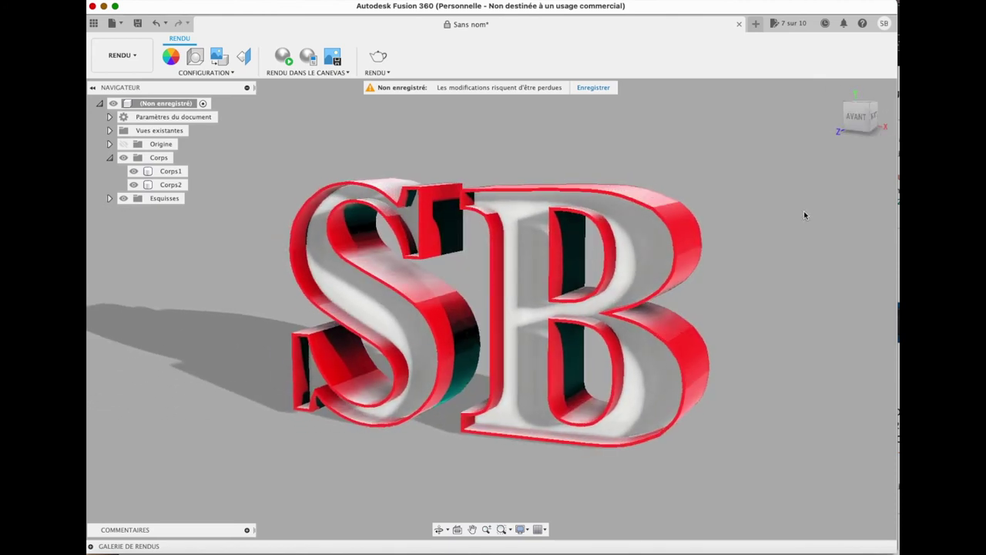
key(super+shift+4)
drag(249, 119, 727, 487)
click(121, 55)
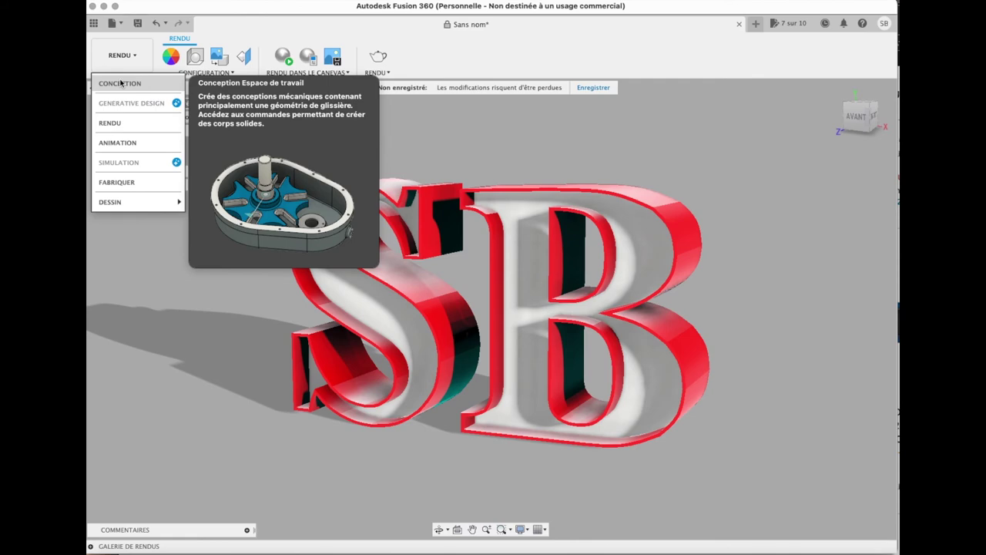
Switch back to the CONCEPTION (Design) workspace
click(121, 81)
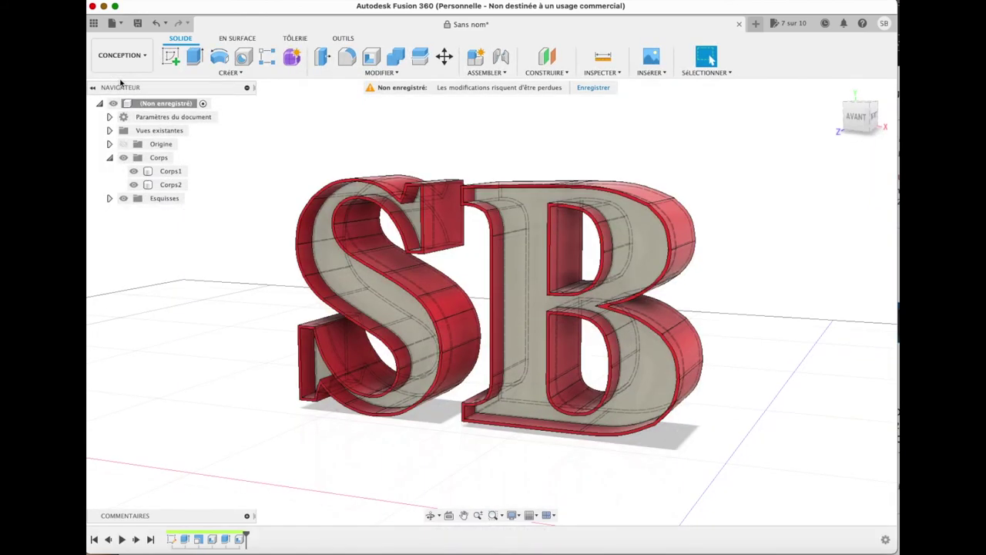